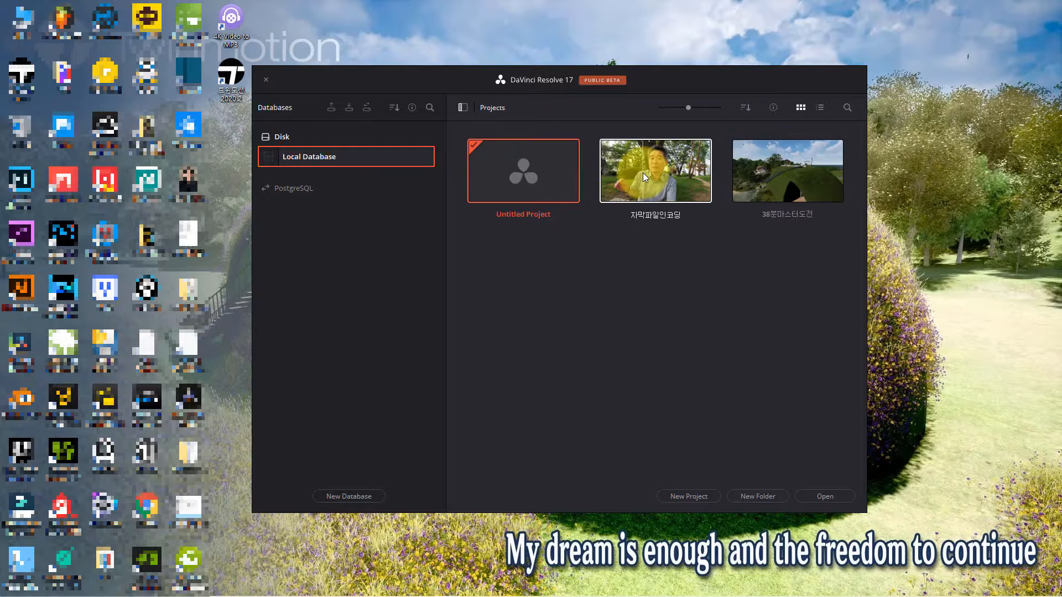
Step: Open the 자막파일인코딩 project from the local database
right_click(659, 167)
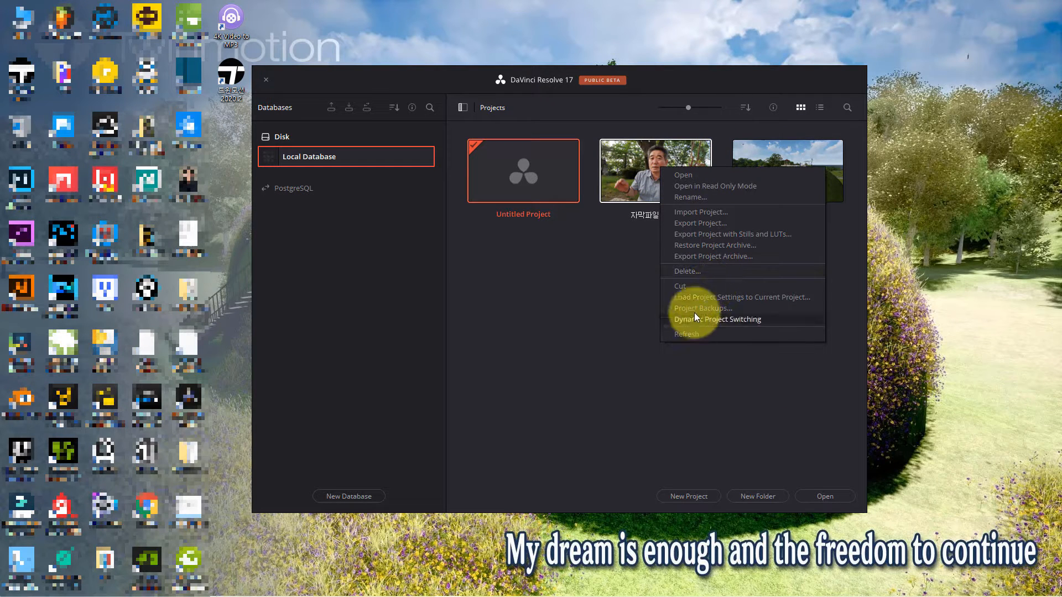
left_click(597, 319)
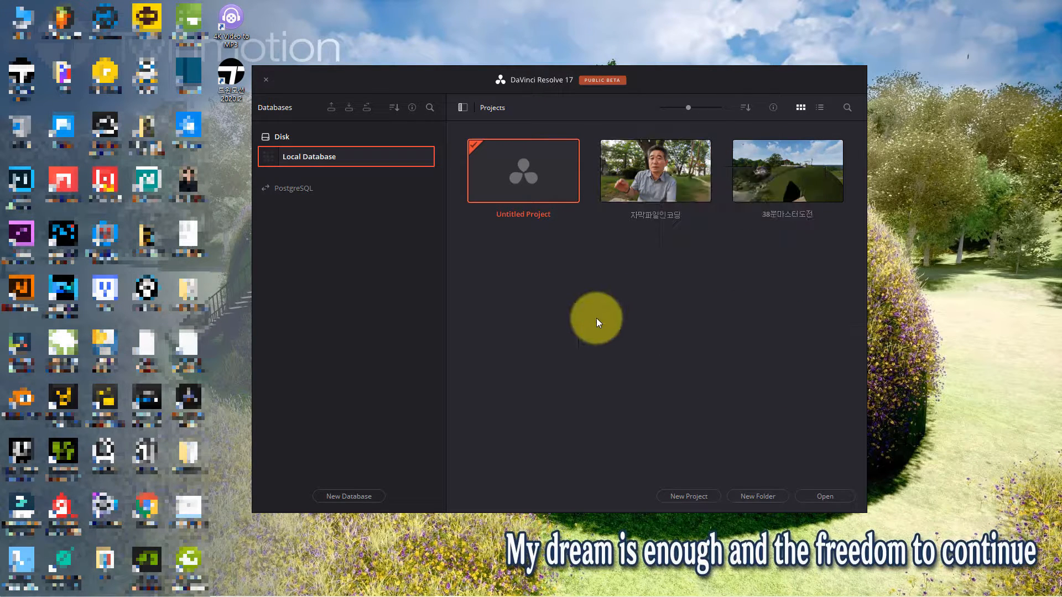
left_click(656, 177)
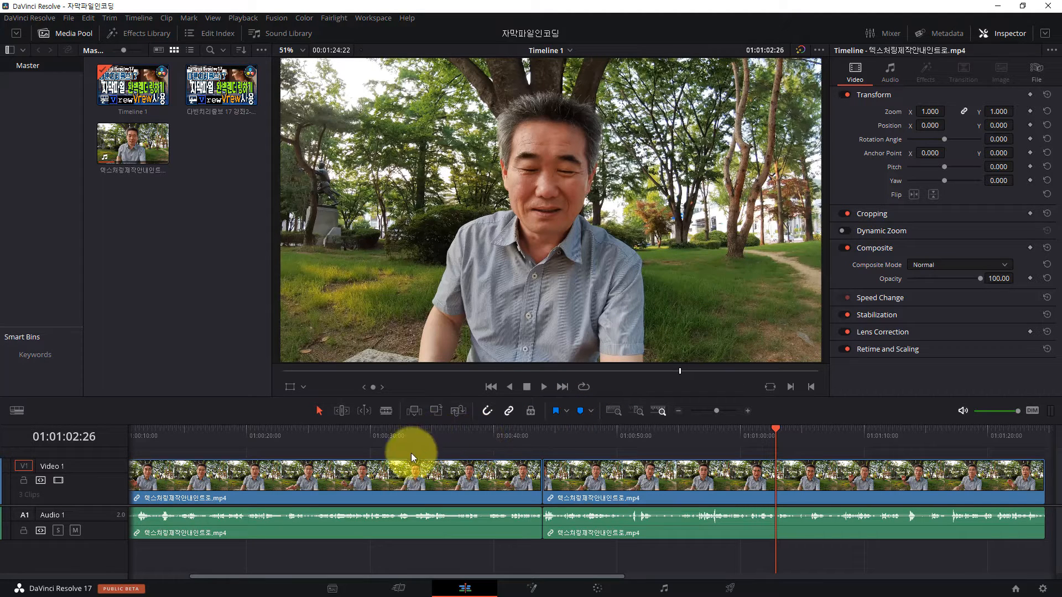
Step: Return to the beginning of the timeline and play the first talking clip to review its speech
left_click(343, 540)
left_click_drag(357, 575, 243, 576)
left_click(214, 433)
left_click_drag(213, 434, 194, 435)
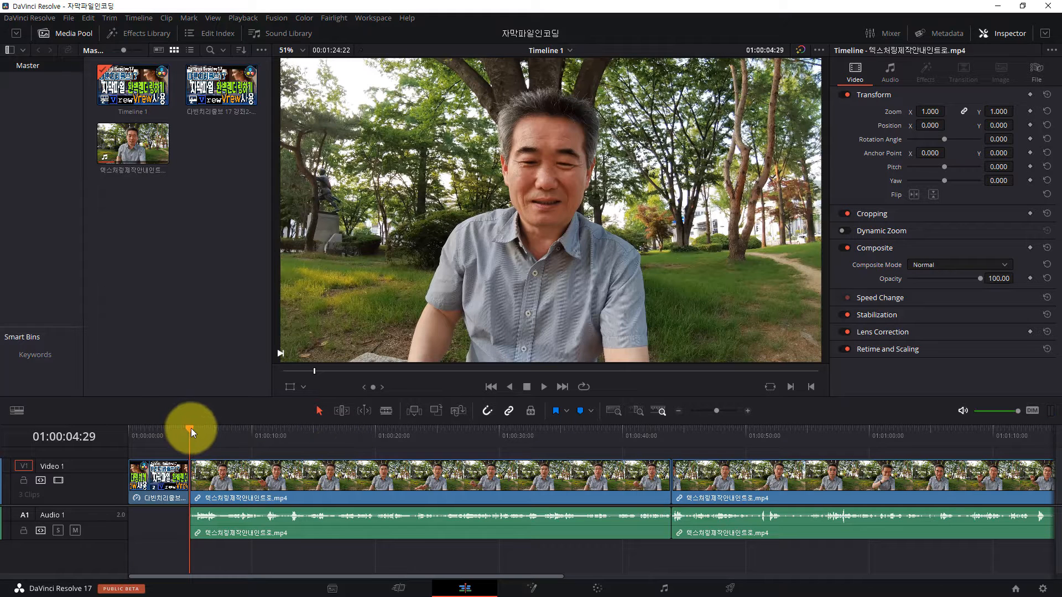
left_click(206, 432)
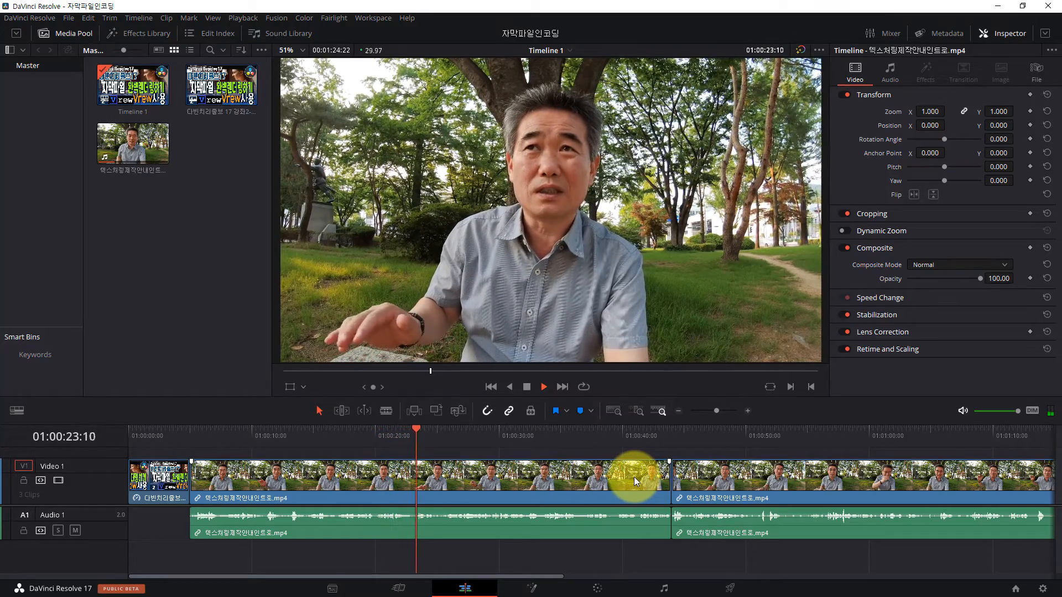
Step: Play part of the second talking clip, stop playback and return to the beginning of the timeline
left_click(674, 437)
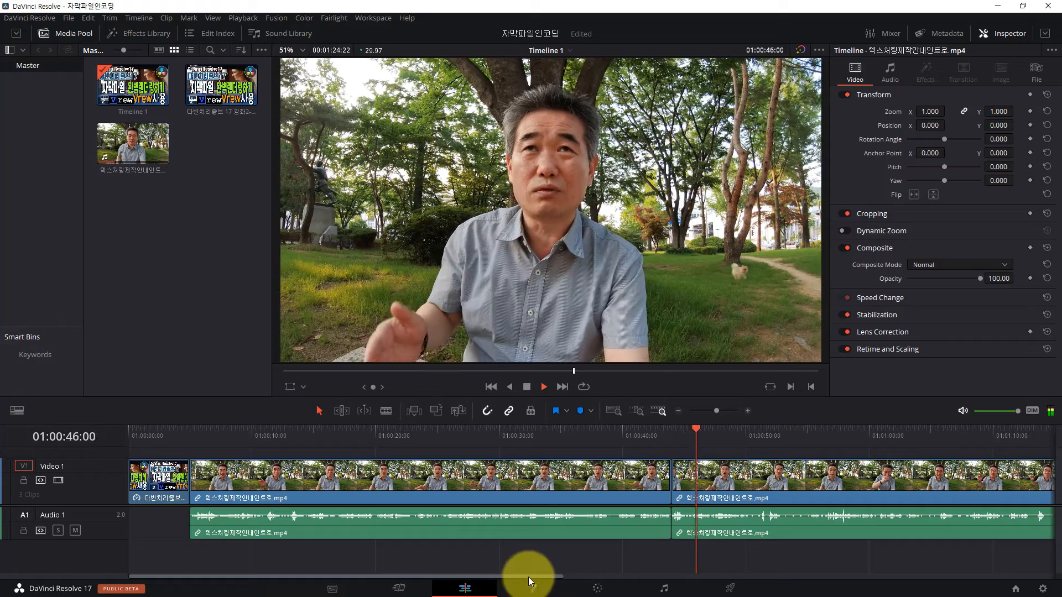
left_click_drag(530, 576, 638, 575)
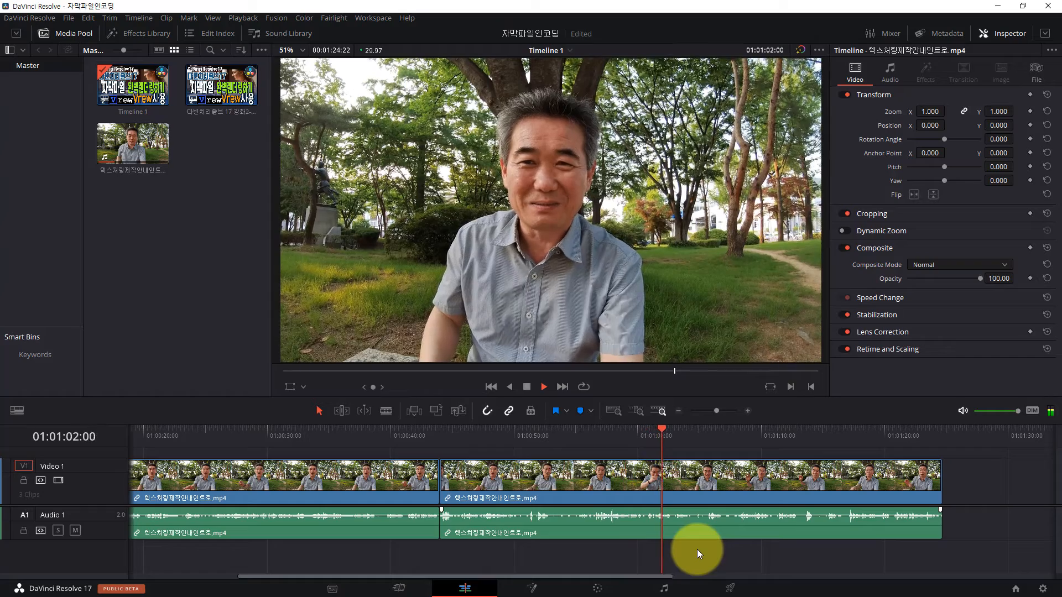
key("space")
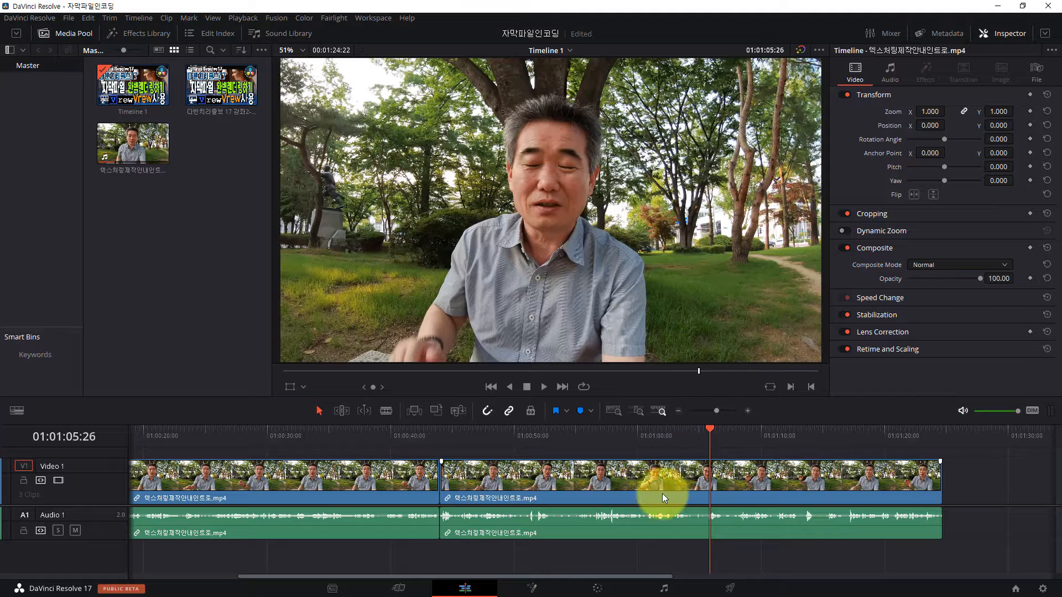
left_click_drag(585, 575, 476, 575)
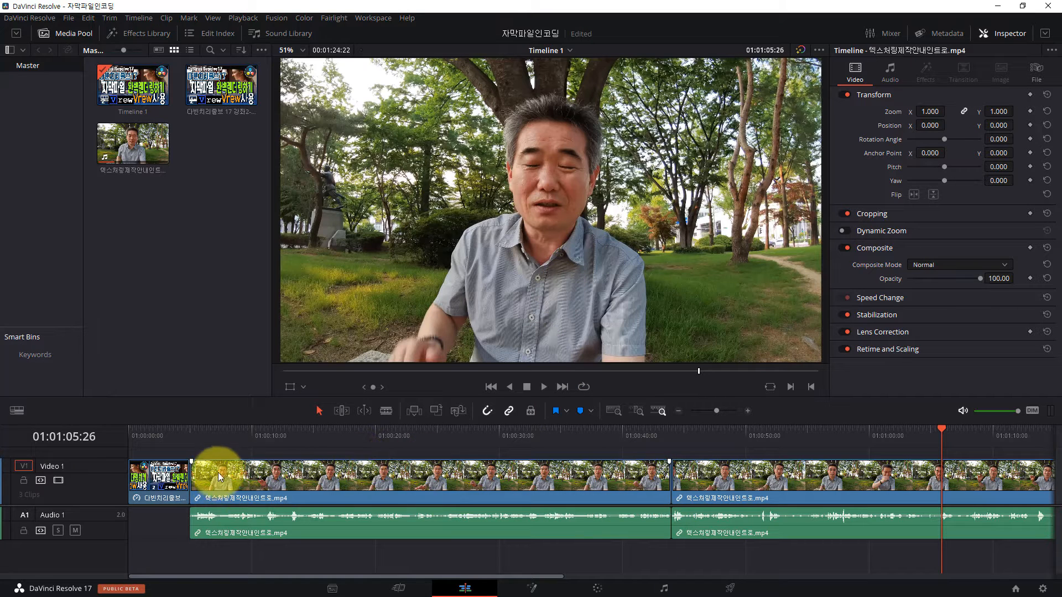
left_click_drag(525, 576, 501, 574)
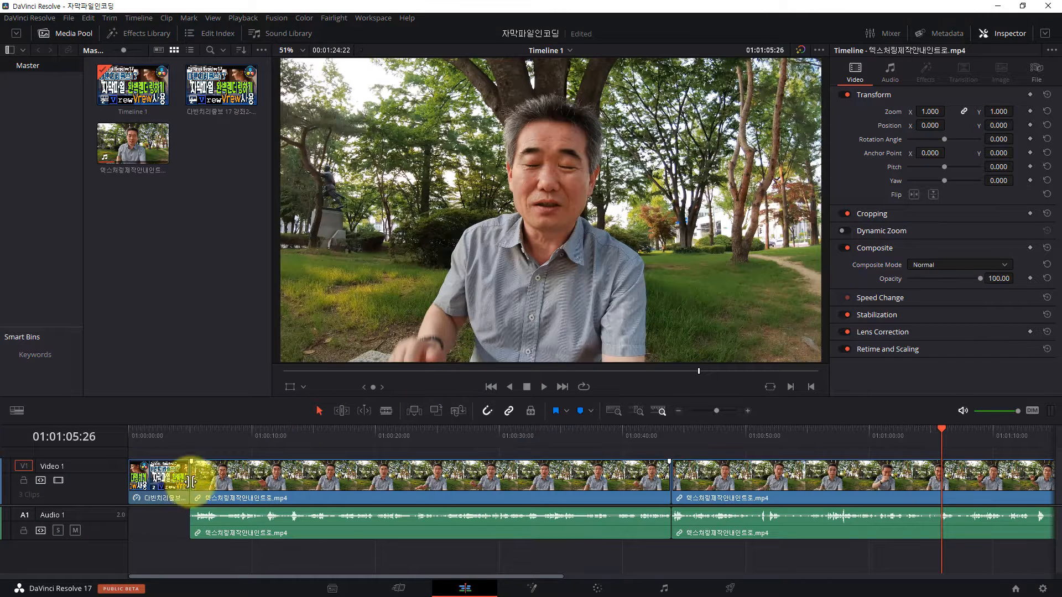
Step: Go to the Deliver page and select the completed Timeline 1 job in the render queue
left_click(730, 589)
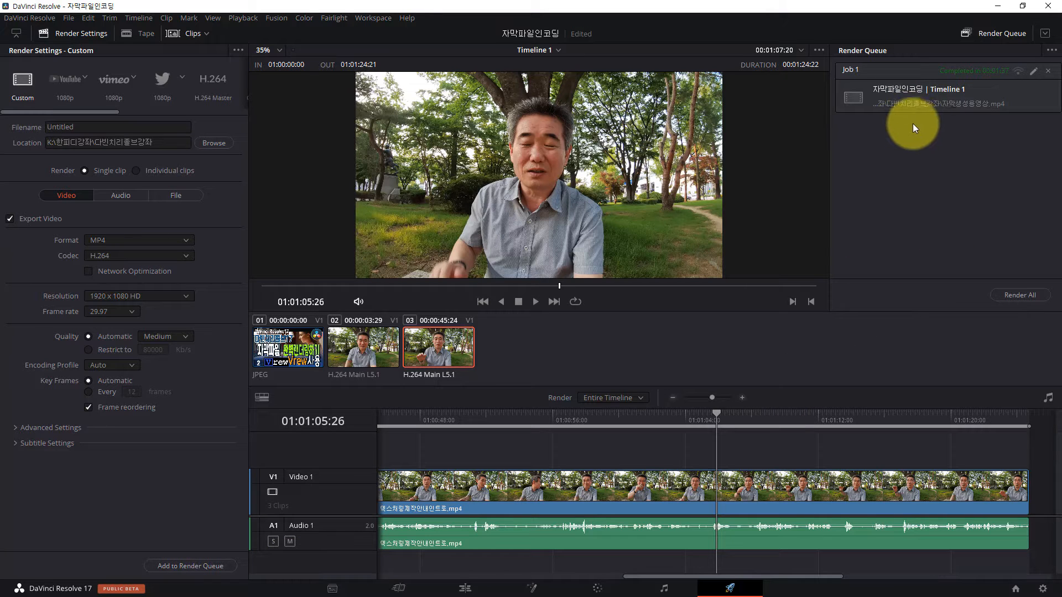
left_click(920, 94)
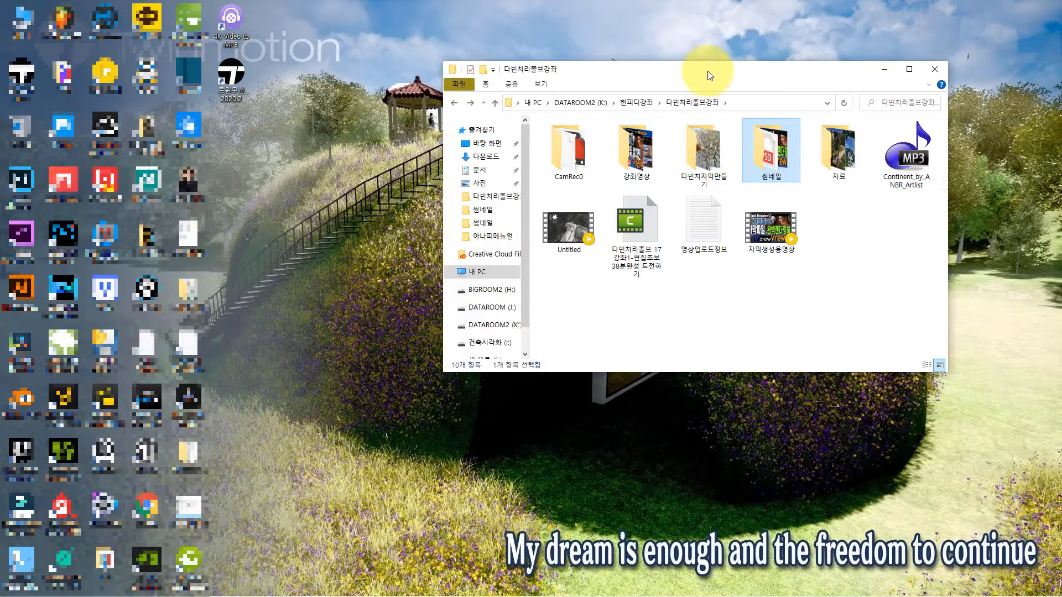
Step: In File Explorer, select the rendered video 자막생성용영상 and place the Vrew desktop shortcut beside the folder window
left_click_drag(694, 71, 739, 76)
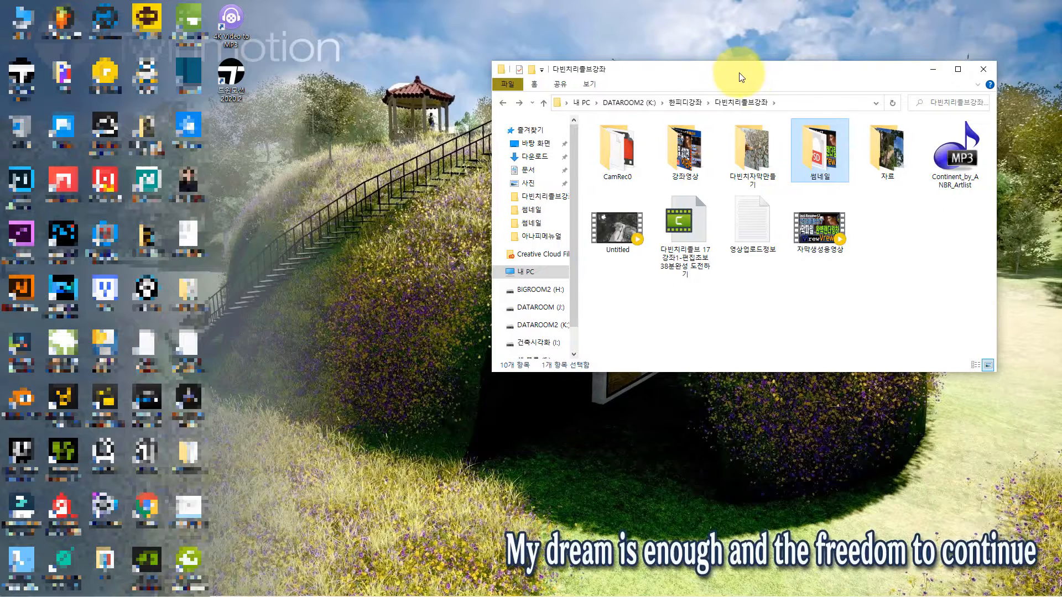
left_click(816, 231)
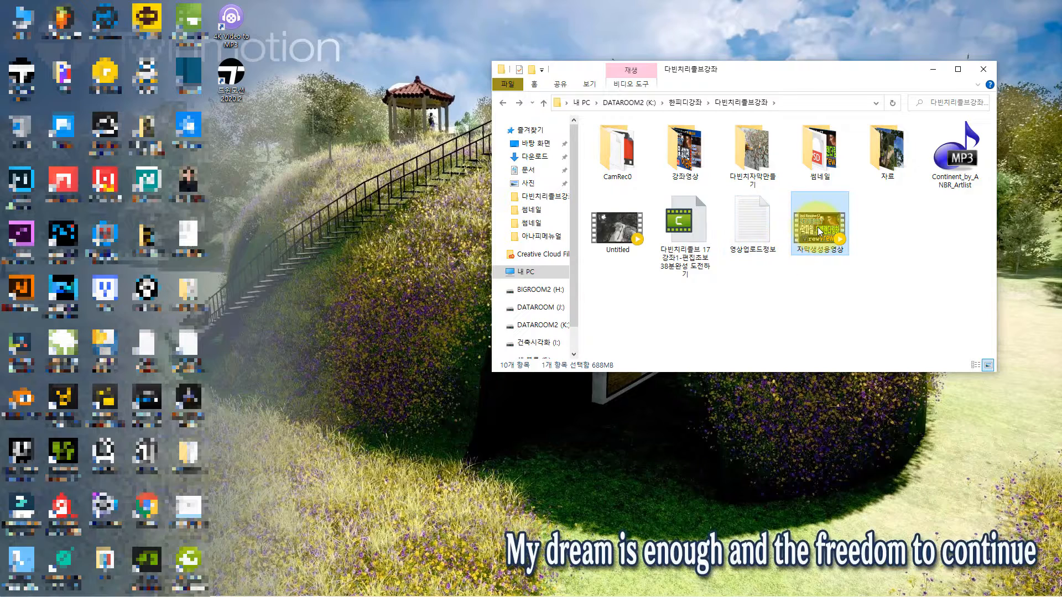
left_click_drag(109, 292, 492, 246)
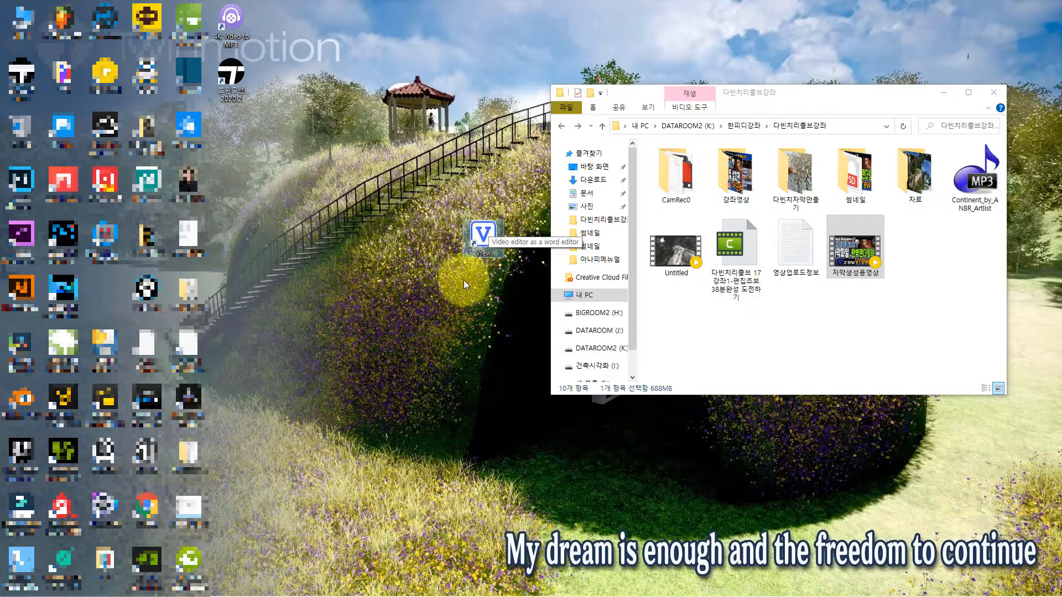
Step: Switch to Microsoft Edge, search the web for "vrew" and open the Korean Vrew website
mouse_move(272, 587)
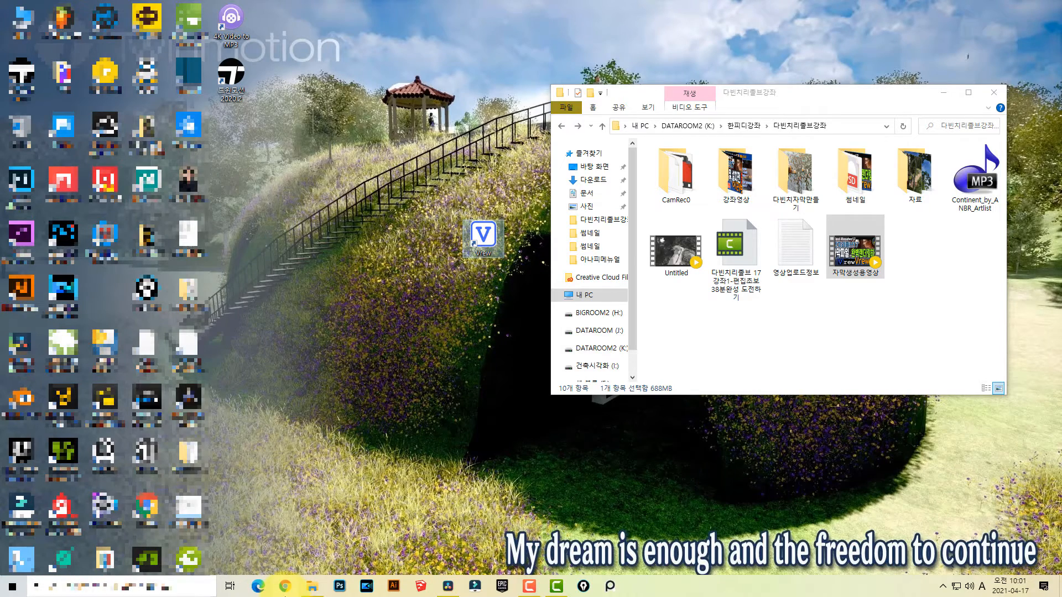
left_click(258, 587)
left_click(433, 160)
type("vrew")
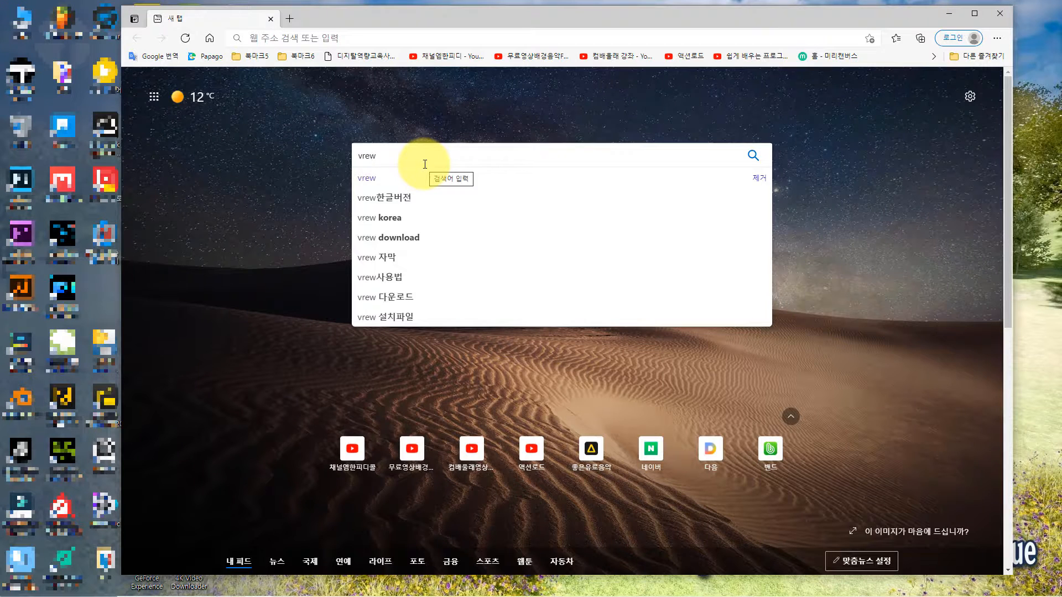
key("Return")
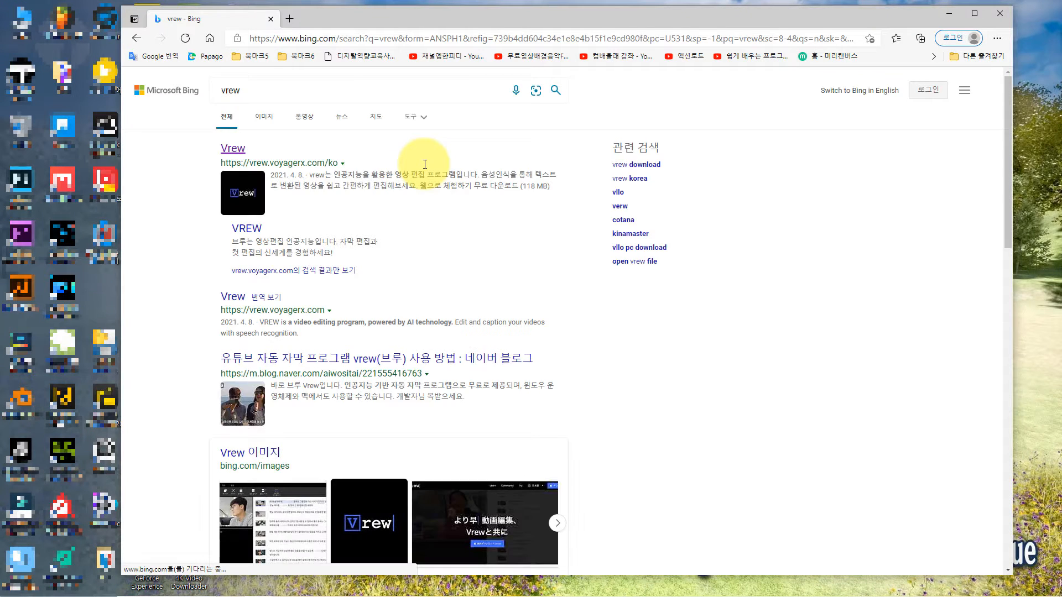
left_click(233, 149)
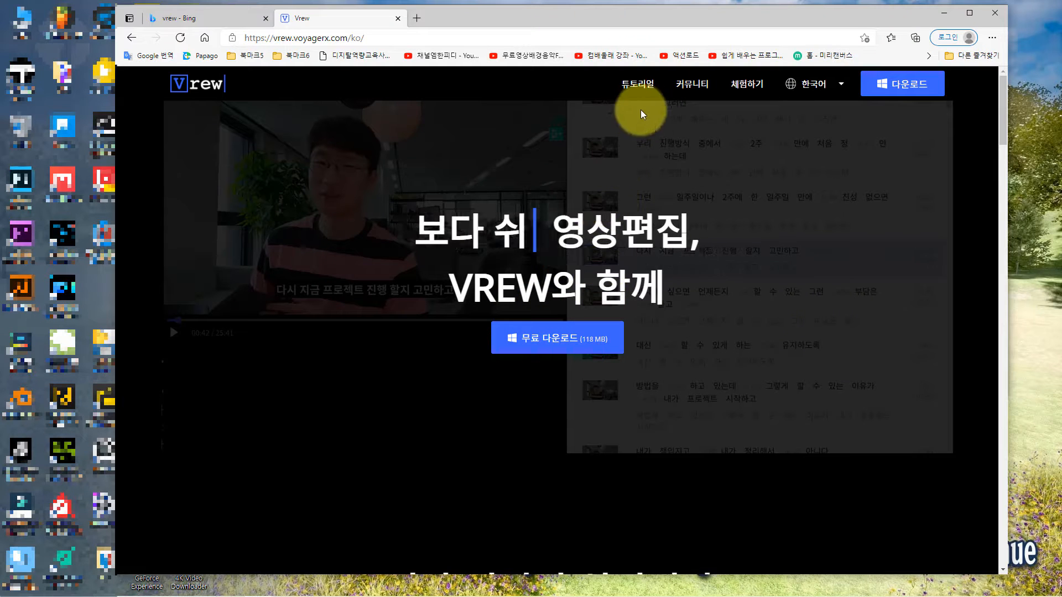
Step: View the Vrew tutorial playlist on YouTube with the video paused, and close the browser
left_click(638, 89)
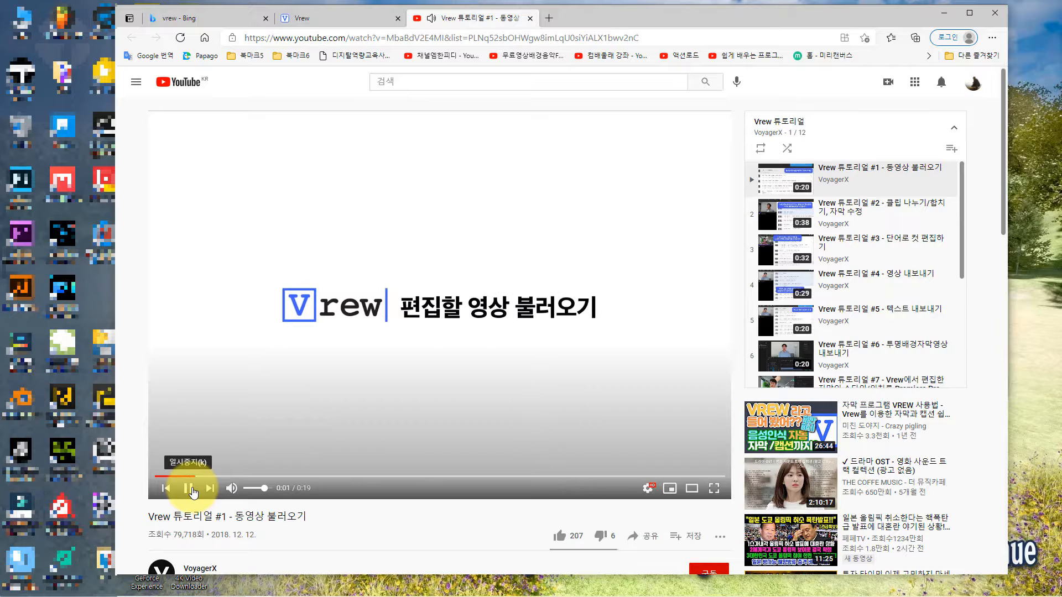
left_click(188, 487)
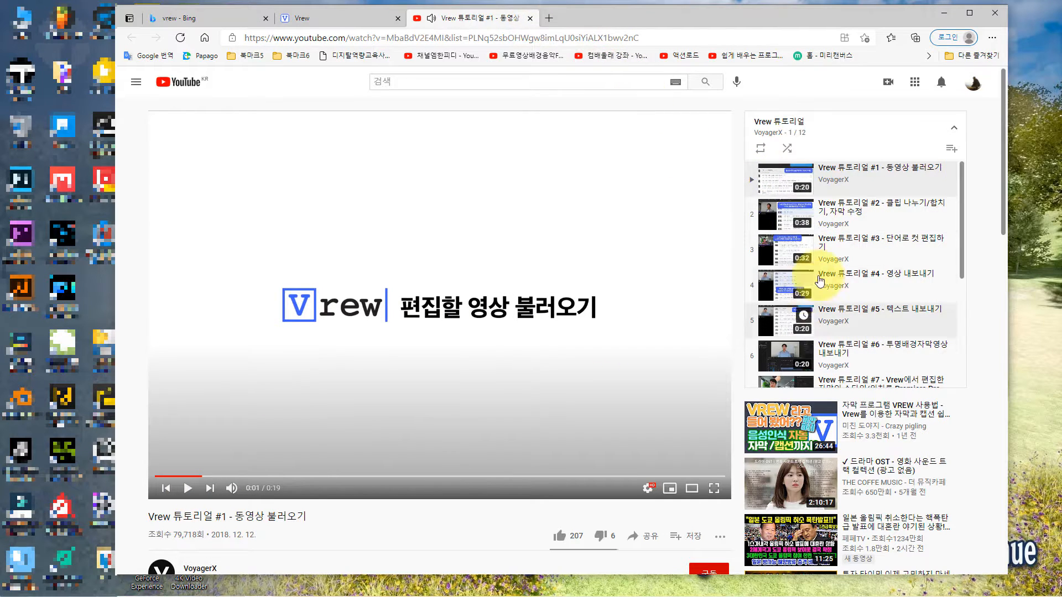
left_click(529, 18)
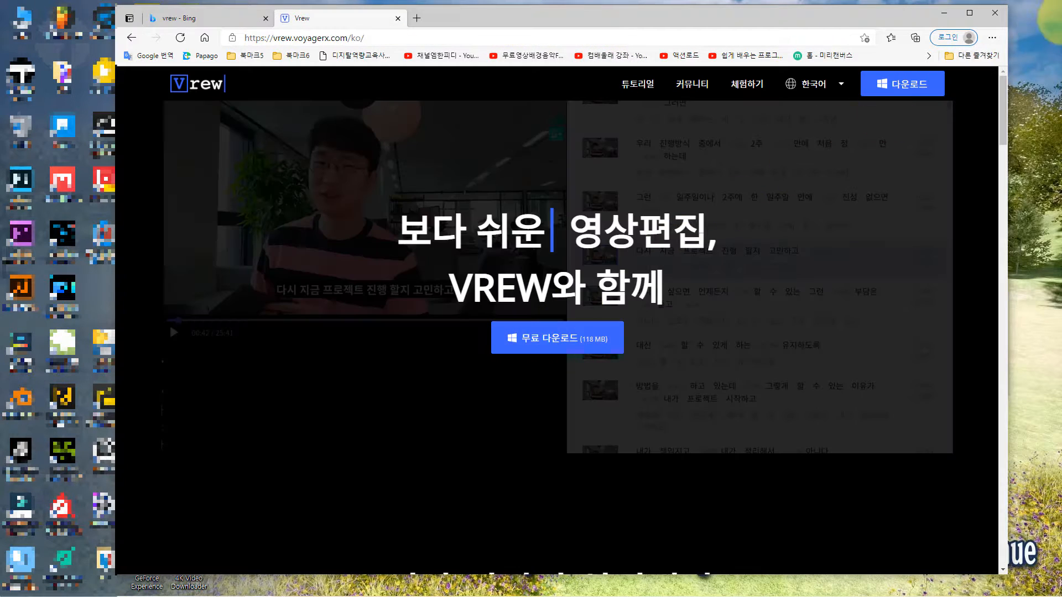
left_click(996, 13)
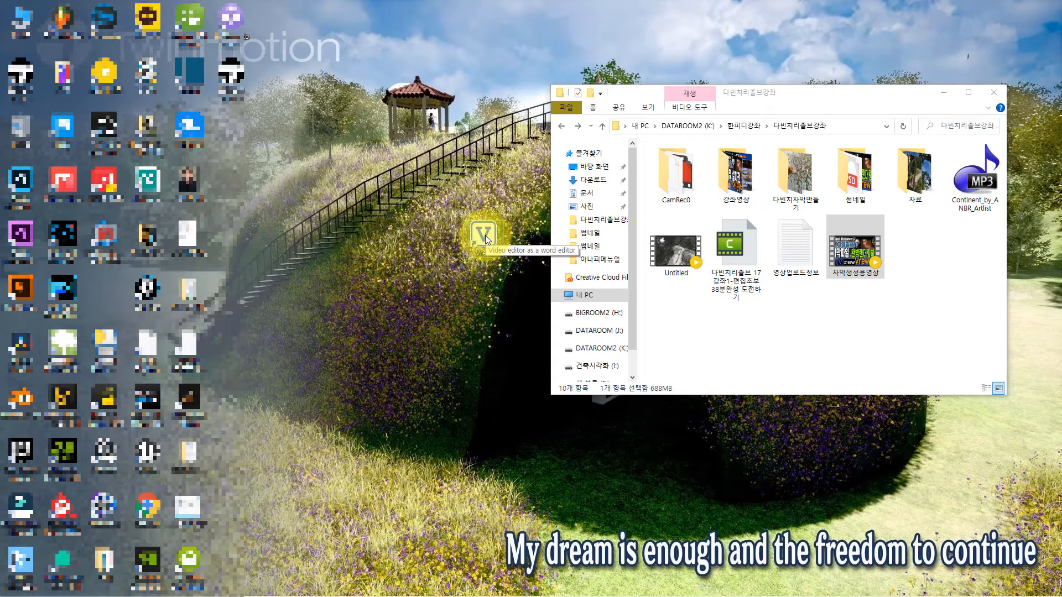
Step: Launch Vrew from the desktop and dismiss its product improvement and login dialogs
double_click(483, 234)
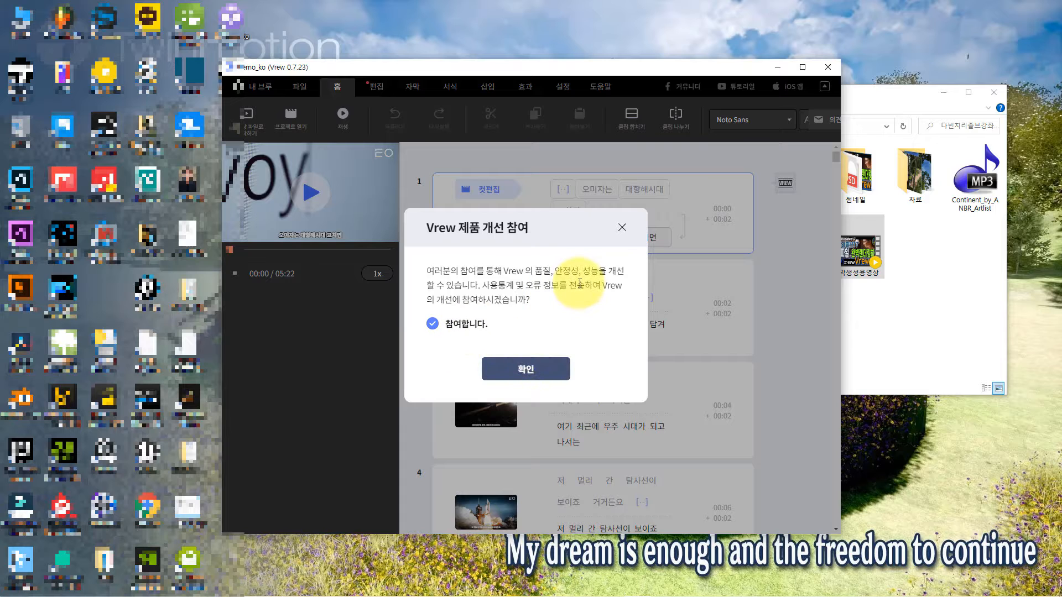
left_click(622, 229)
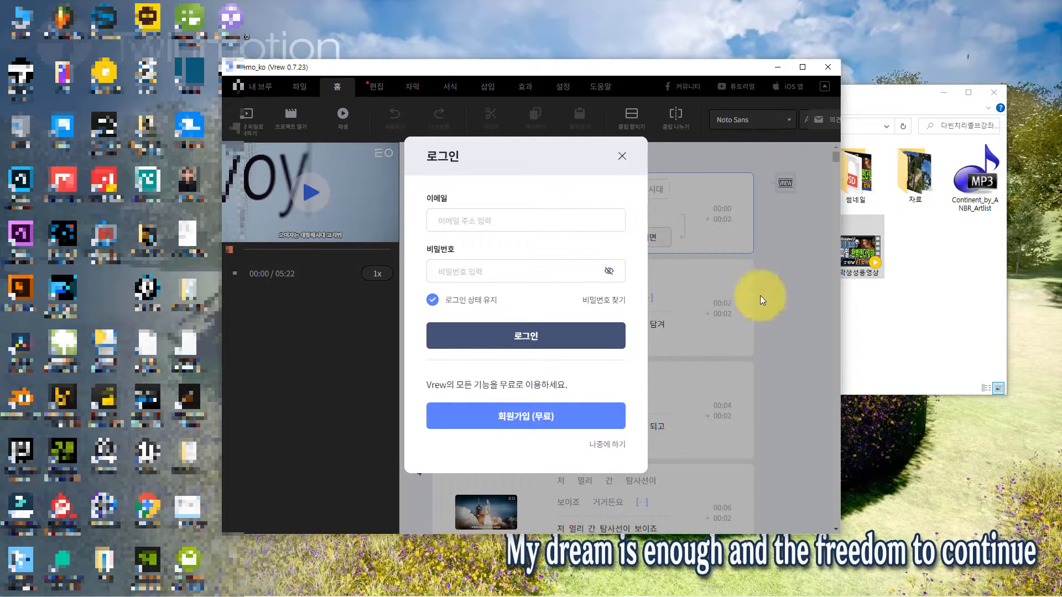
left_click(622, 159)
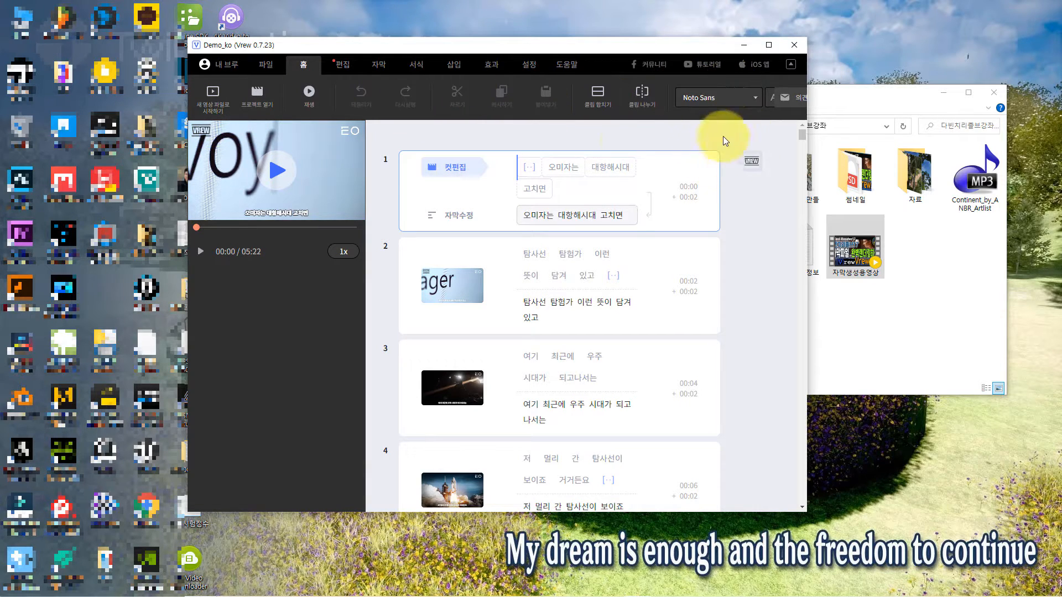
Step: Start a new Vrew project from 자막생성용영상 in the 다빈치리졸브강좌 folder, with Korean as the speech recognition language
left_click(216, 109)
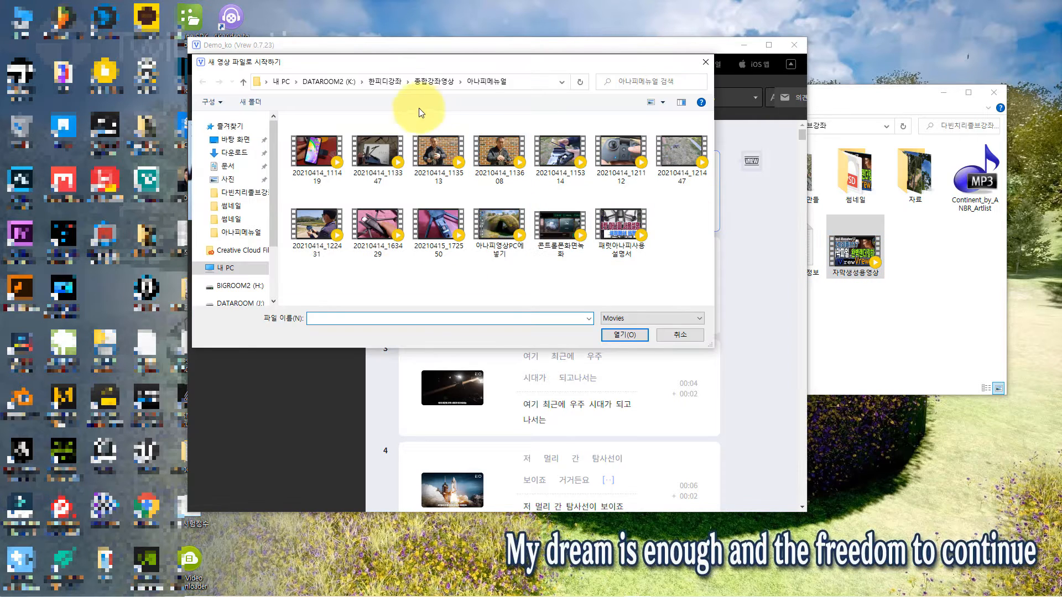
left_click(263, 194)
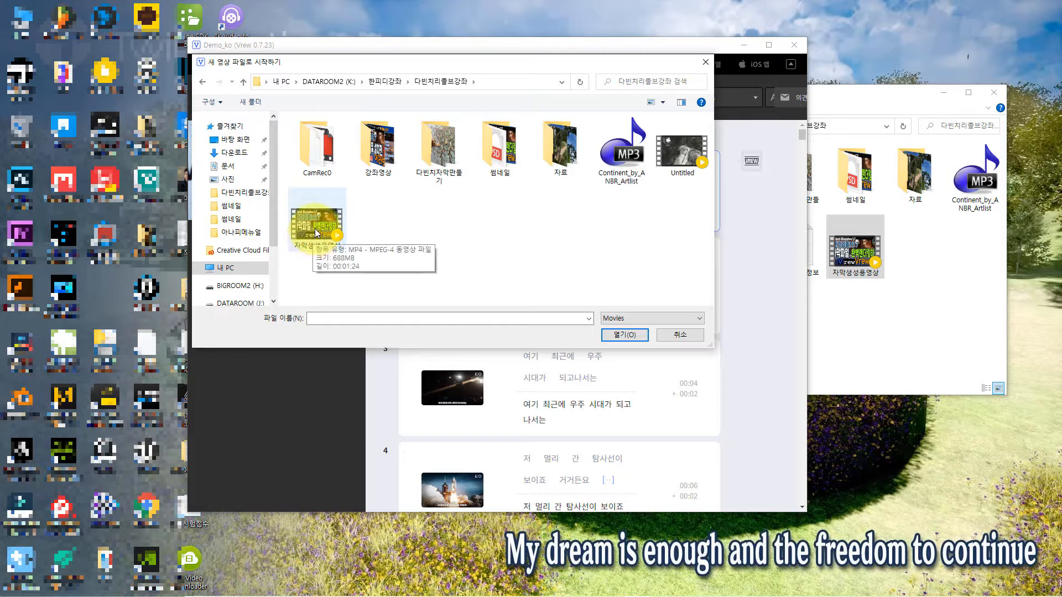
left_click(317, 232)
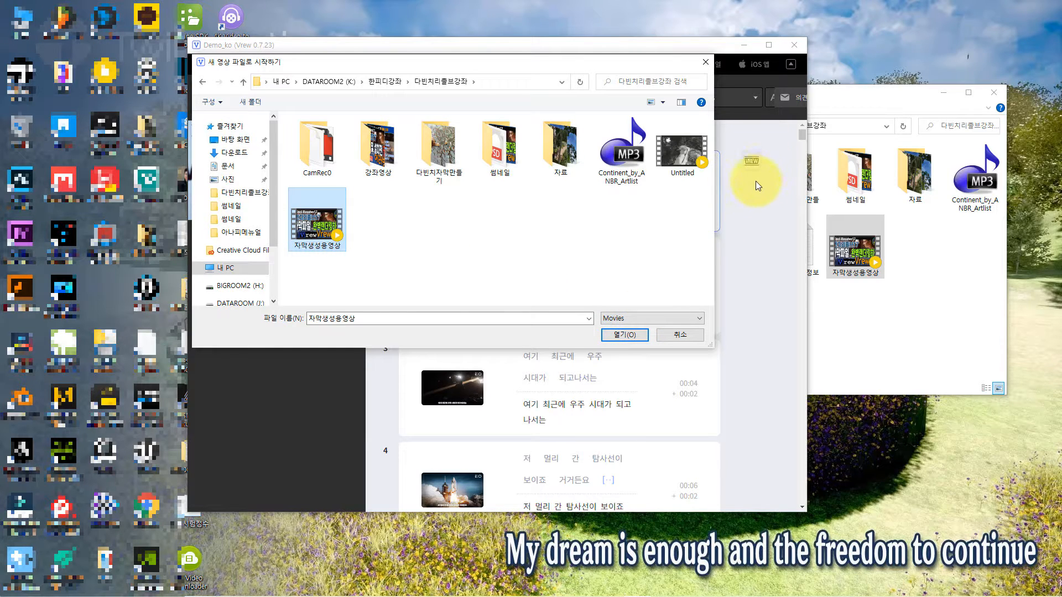
left_click(612, 337)
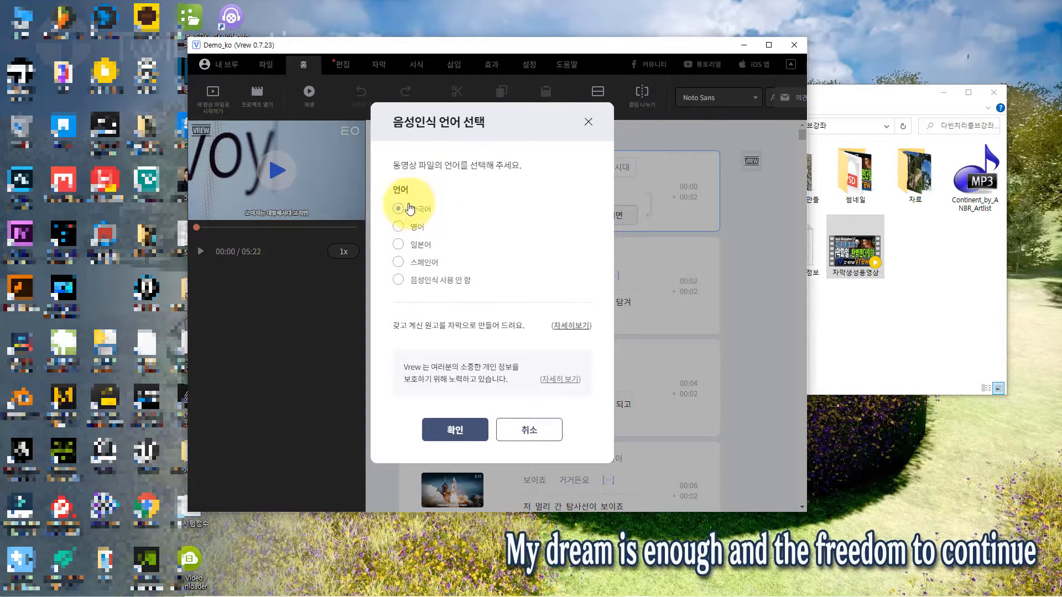
left_click(447, 430)
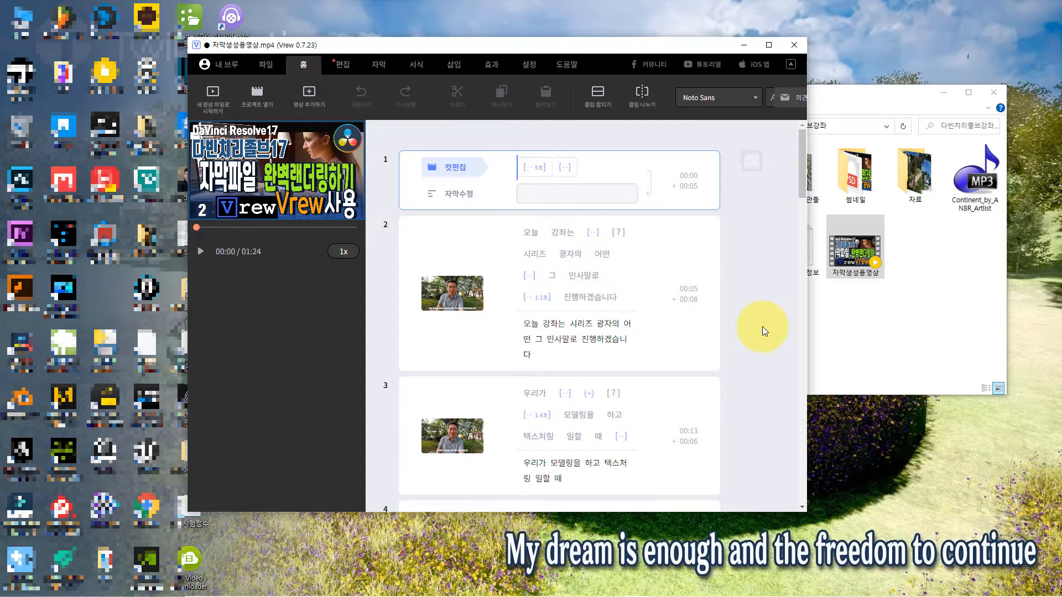
Step: Correct 광자의 to 강자의 in the subtitle text of caption 2
scroll(762, 326, "down", 10)
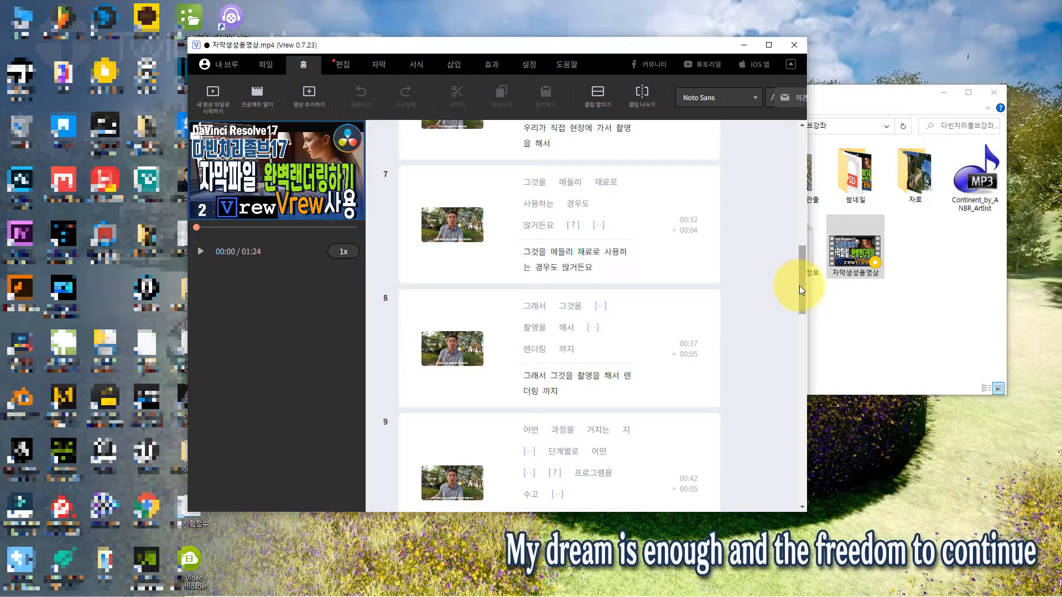
left_click_drag(798, 285, 802, 167)
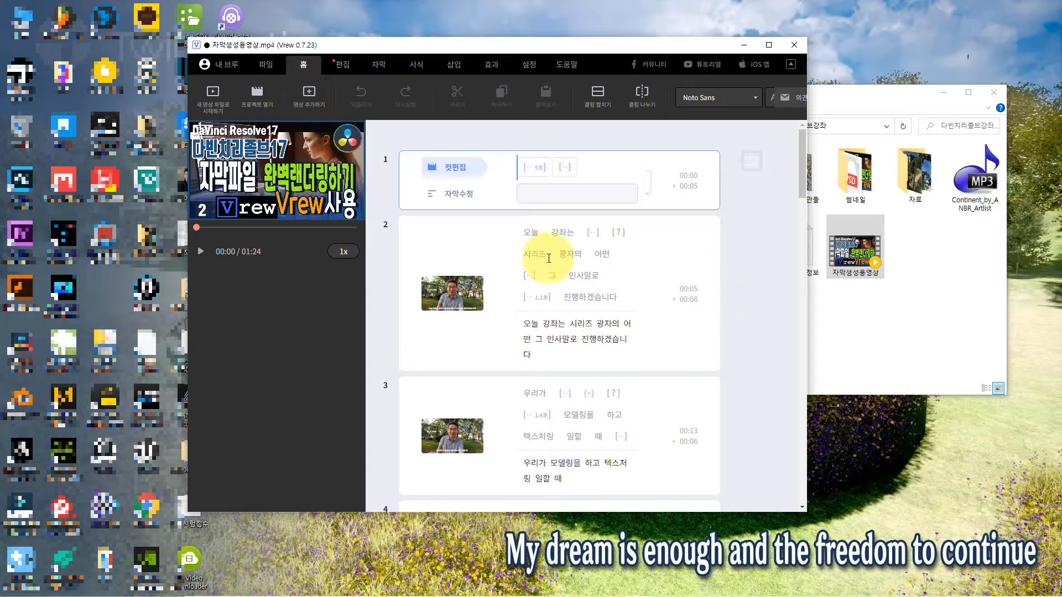
left_click(565, 255)
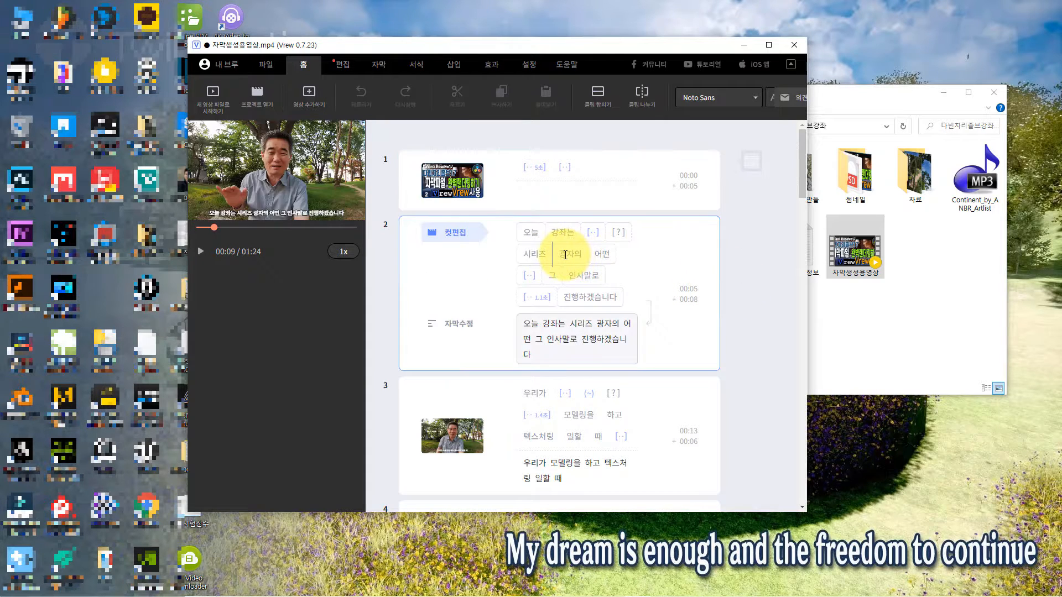
left_click(604, 325)
key("BackSpace")
type("rkd")
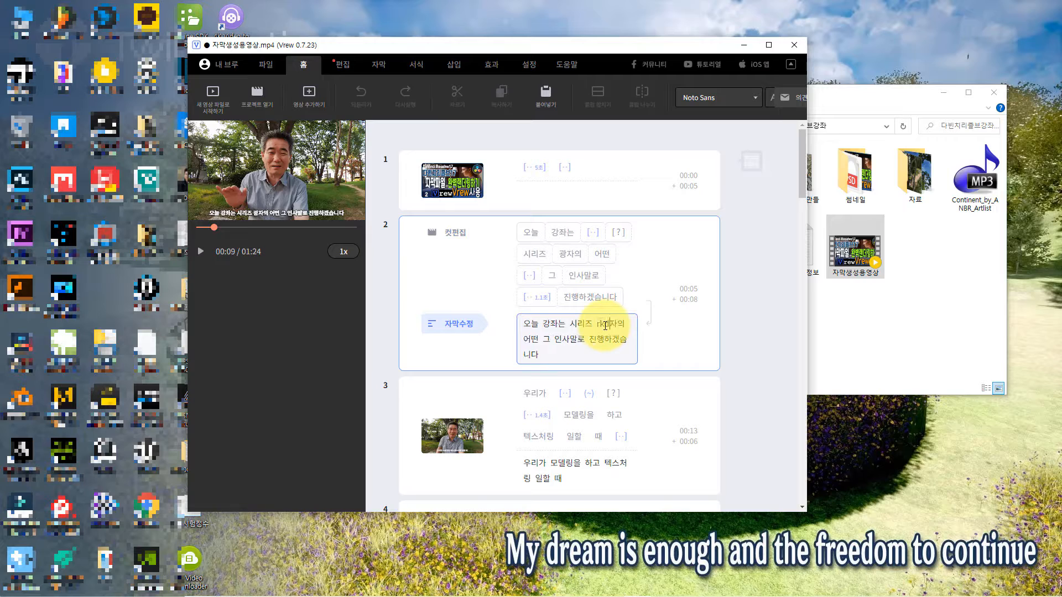
key("BackSpace")
key("BackSpace")
key("BackSpace")
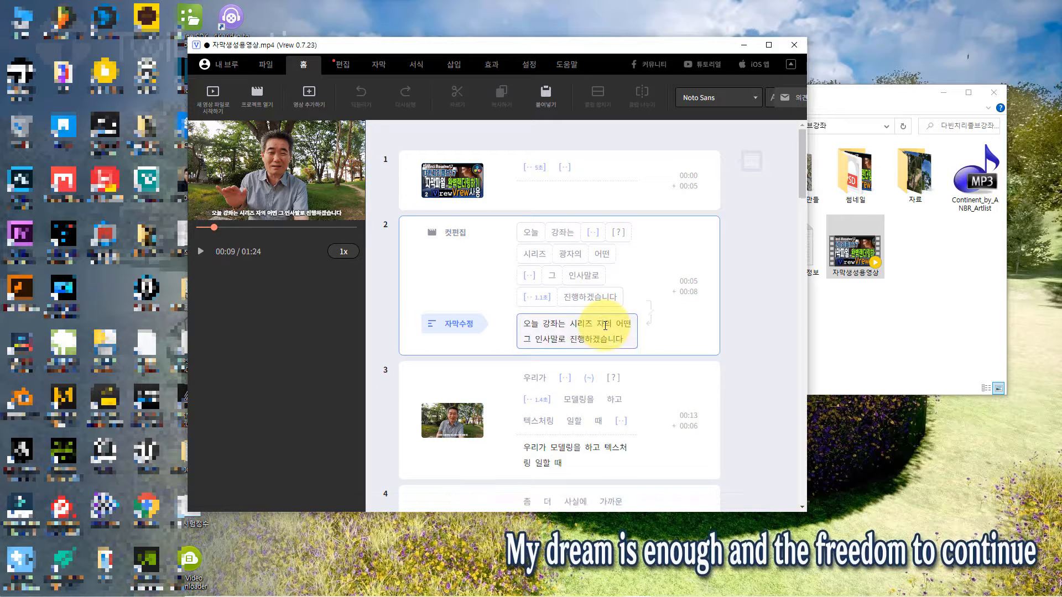
type("강")
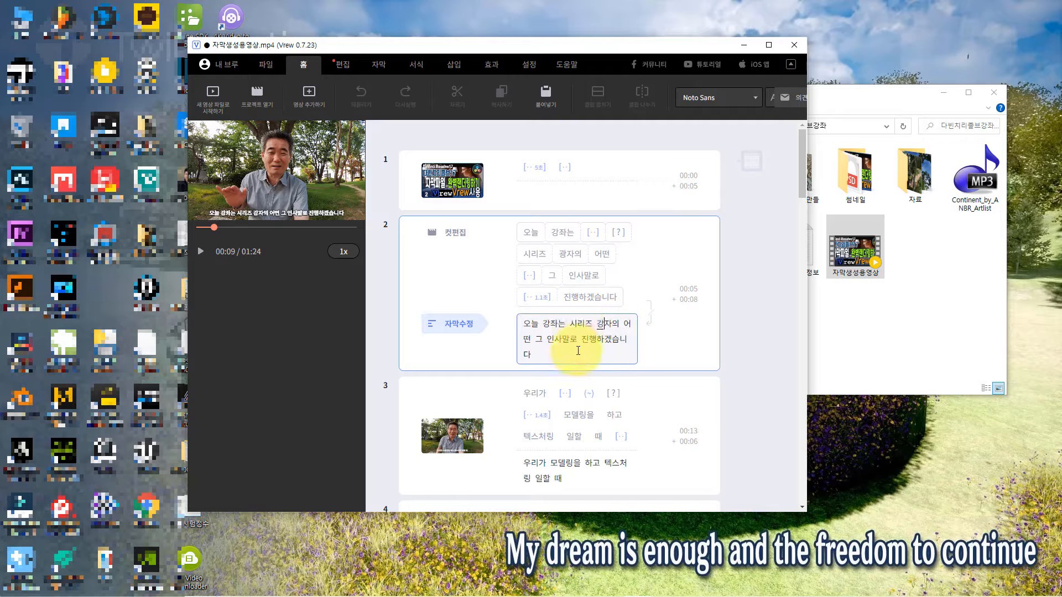
Step: Correct the ending of caption 4 to 위해서 and add 되지만 at the end of caption 5
scroll(650, 364, "down", 3)
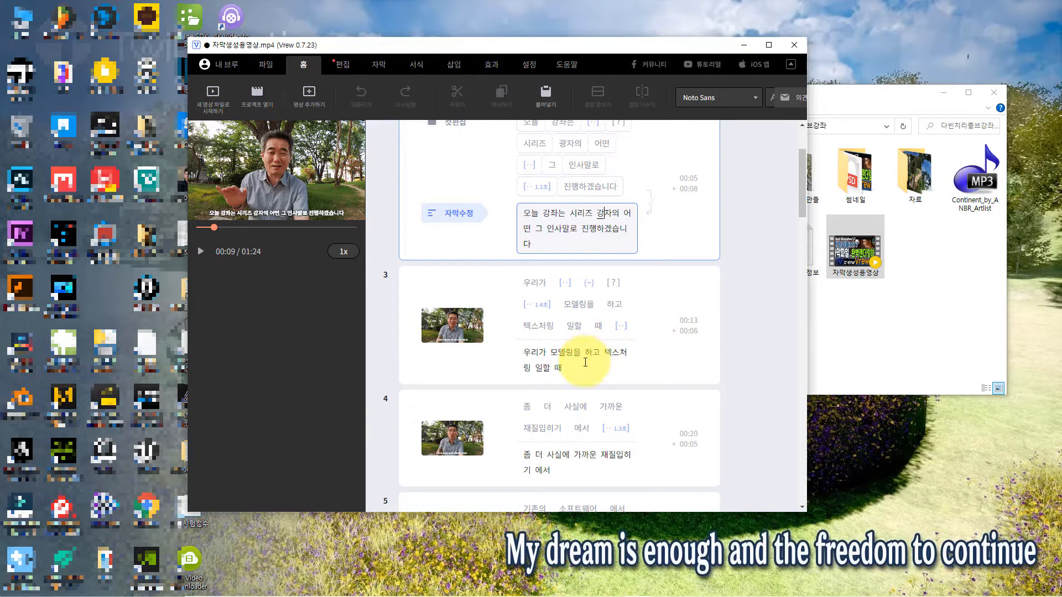
scroll(586, 359, "down", 3)
left_click(539, 316)
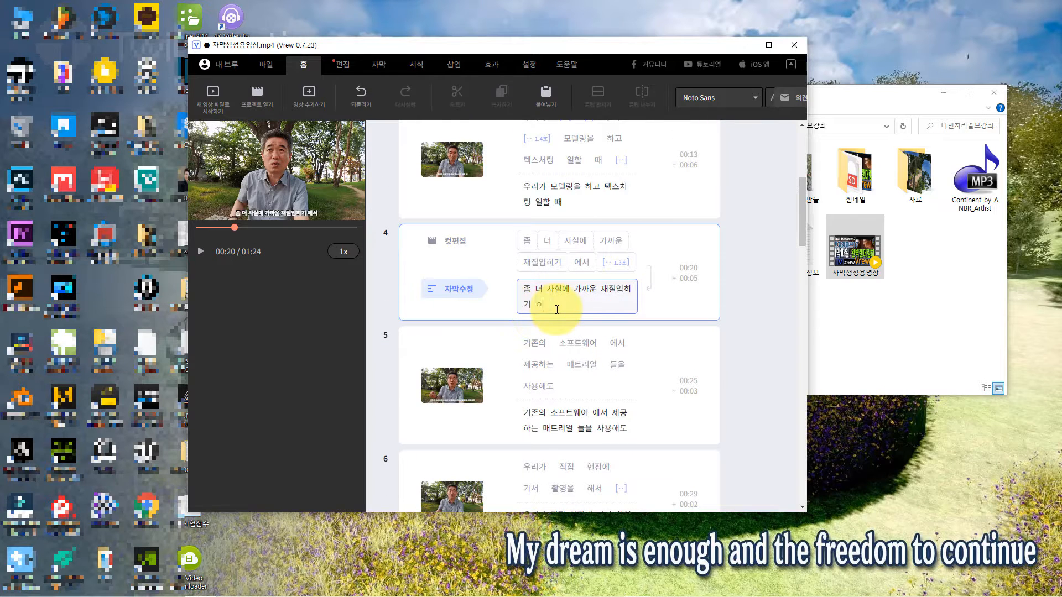
scroll(561, 372, "down", 5)
left_click(656, 219)
type("되지만")
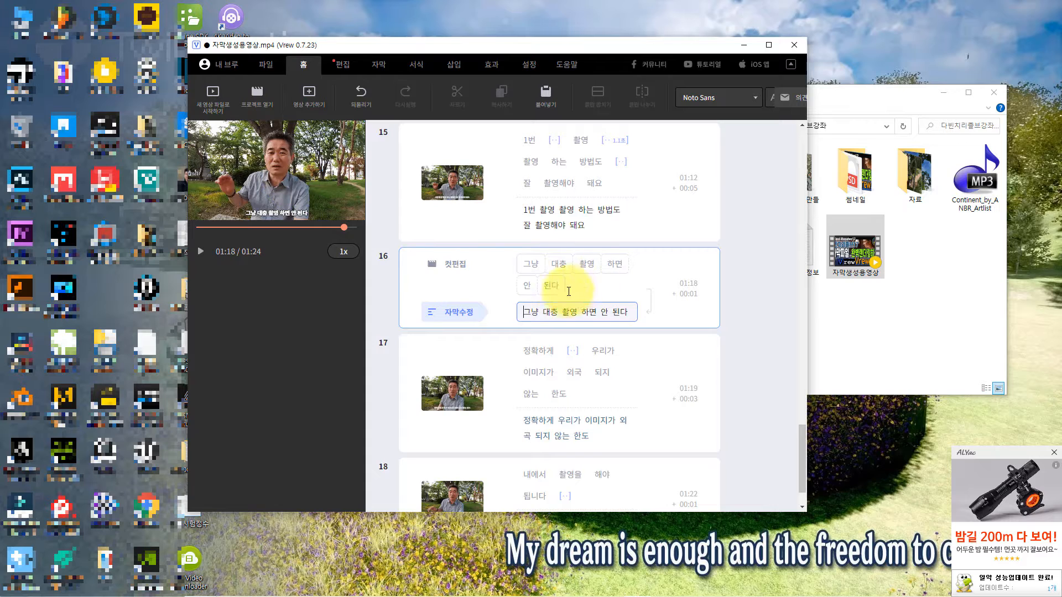
Step: Play the passage at caption 16 and review the caption list from the last caption back to the first
left_click(201, 255)
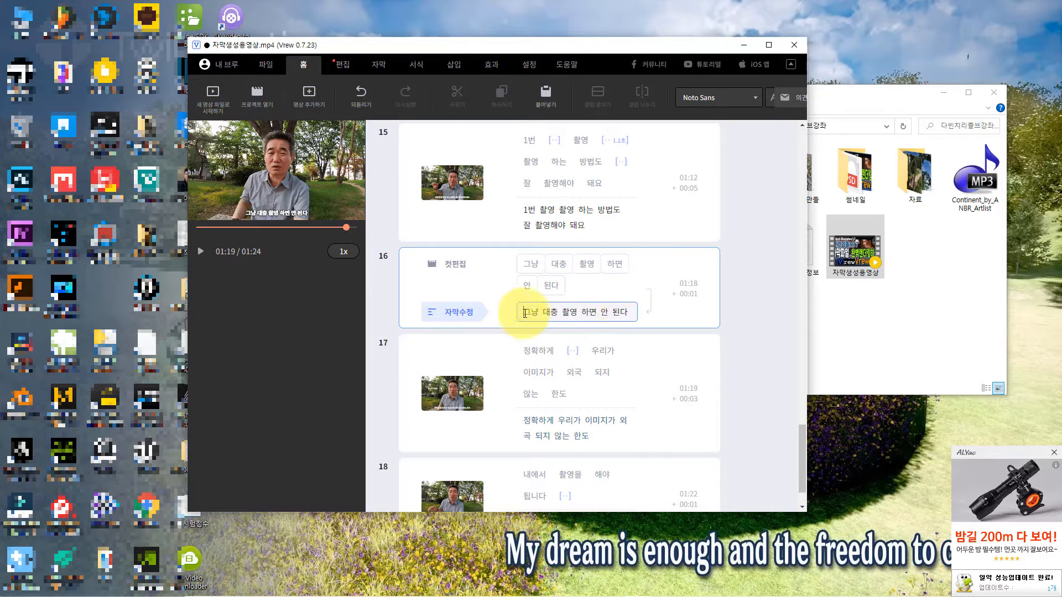
scroll(560, 365, "down", 1)
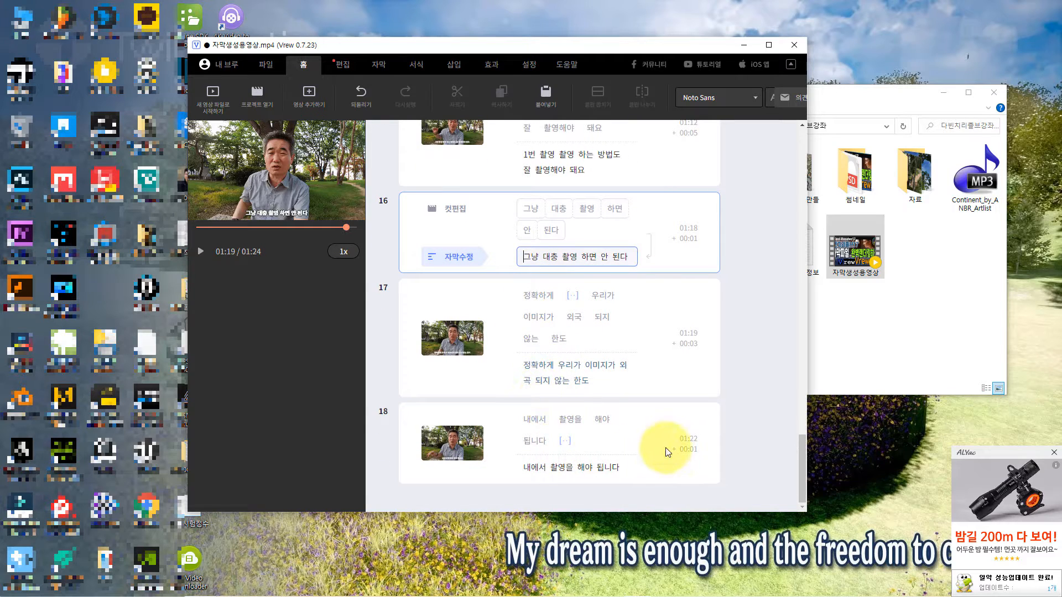
scroll(666, 452, "up", 15)
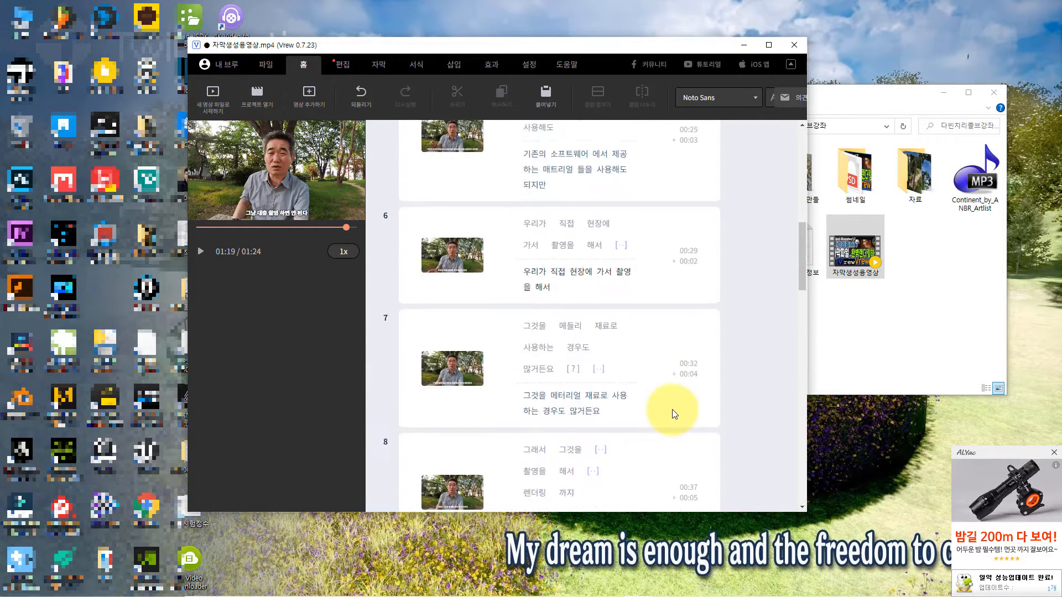
scroll(674, 414, "up", 5)
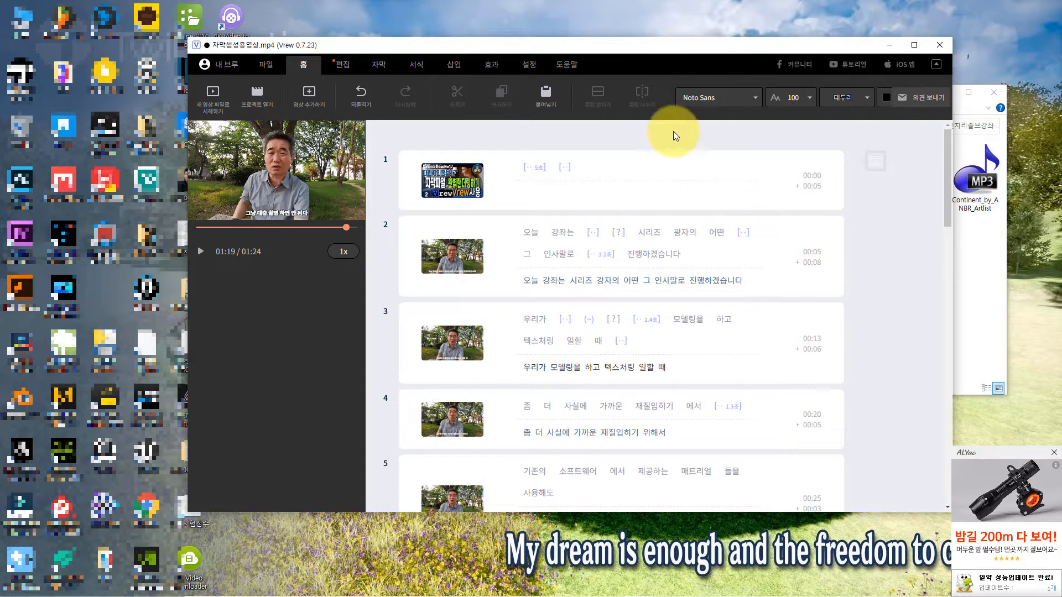
left_click_drag(595, 47, 583, 45)
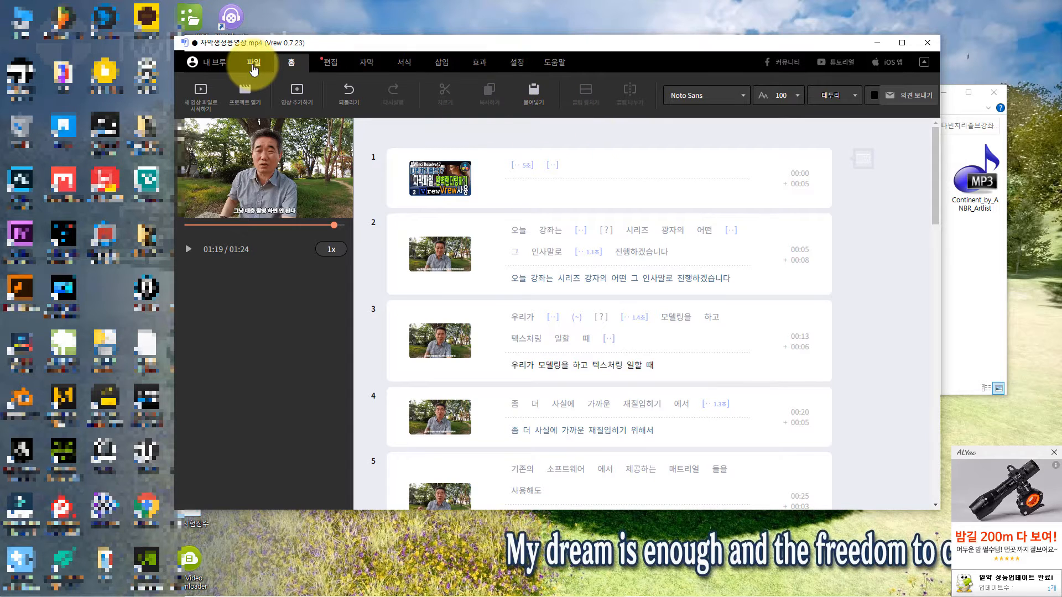
Step: Export the captions as a SubRip subtitle file named 자막파일 in the 다빈치리졸브강좌 folder and close the confirmation
left_click(253, 67)
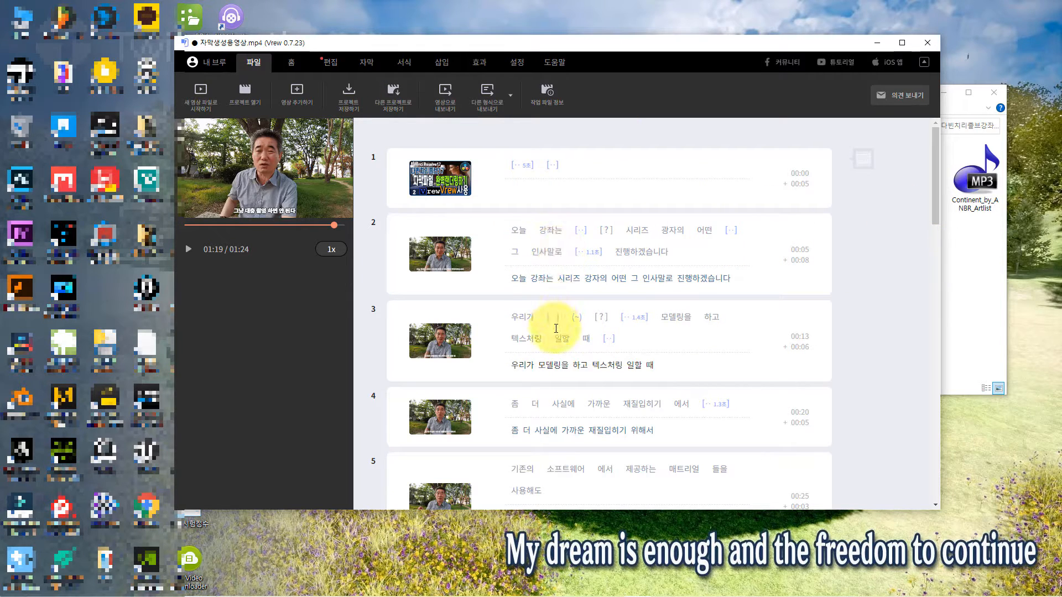
scroll(573, 258, "down", 20)
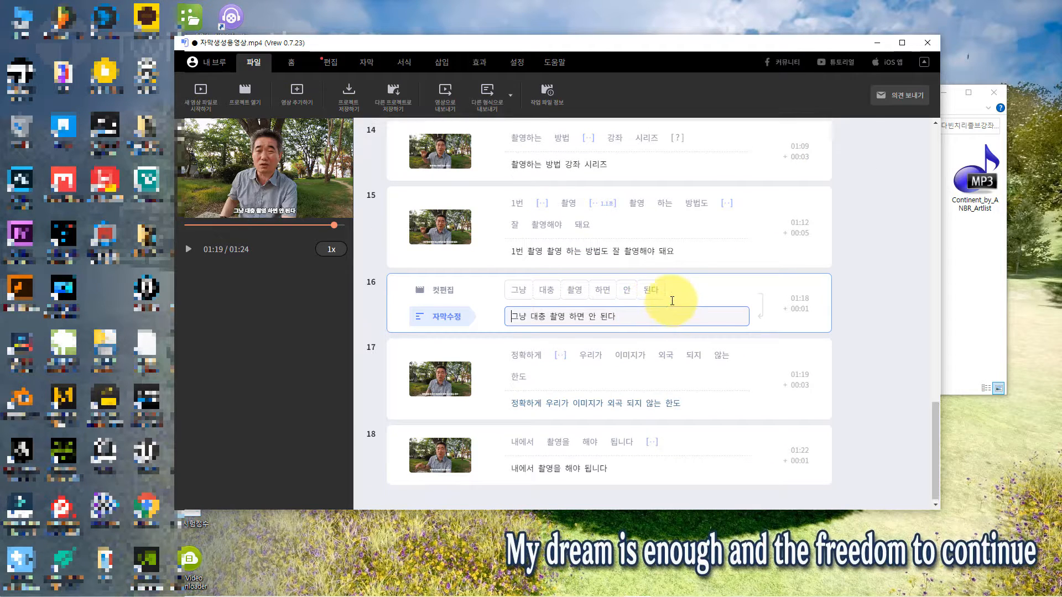
scroll(664, 301, "up", 10)
scroll(671, 300, "up", 8)
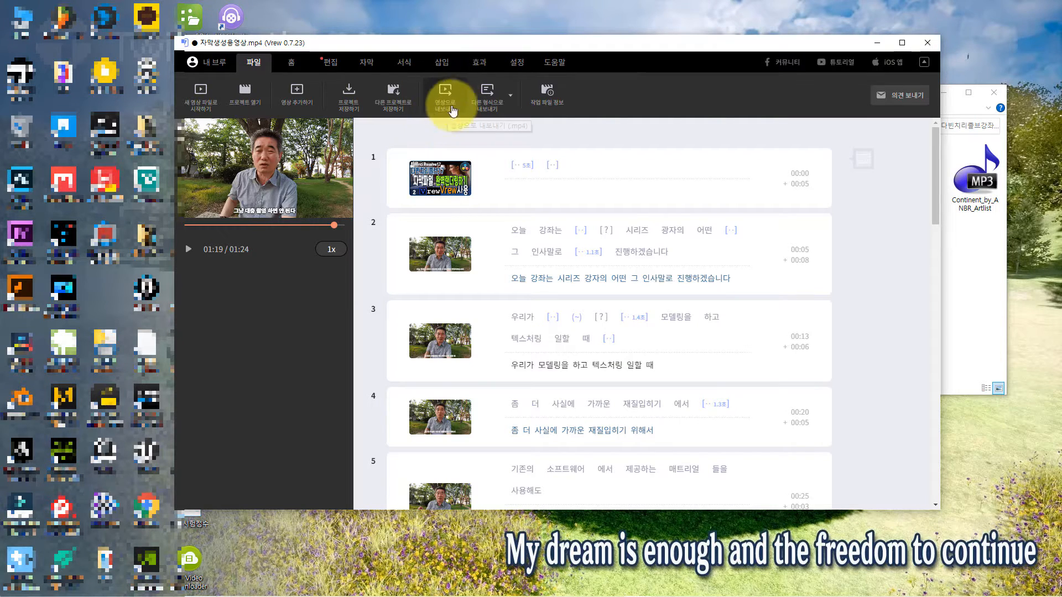
left_click(509, 99)
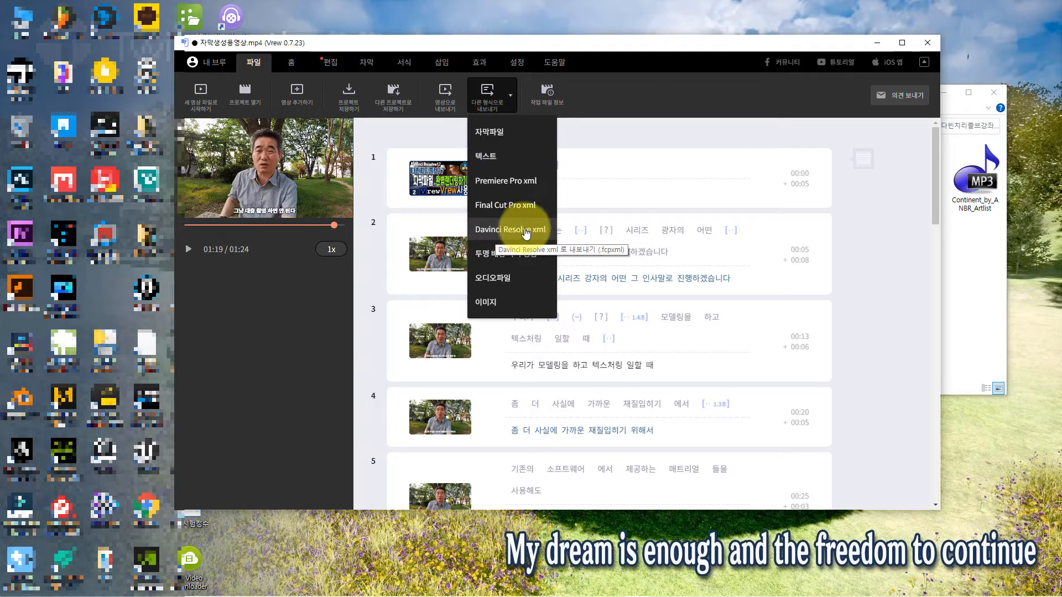
left_click(490, 136)
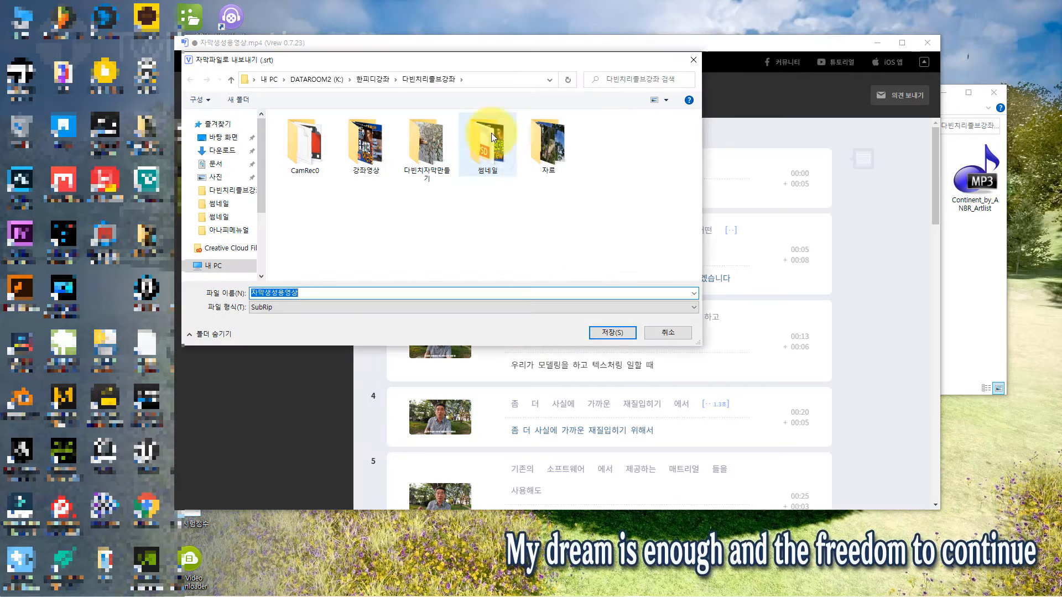
type("자막파일")
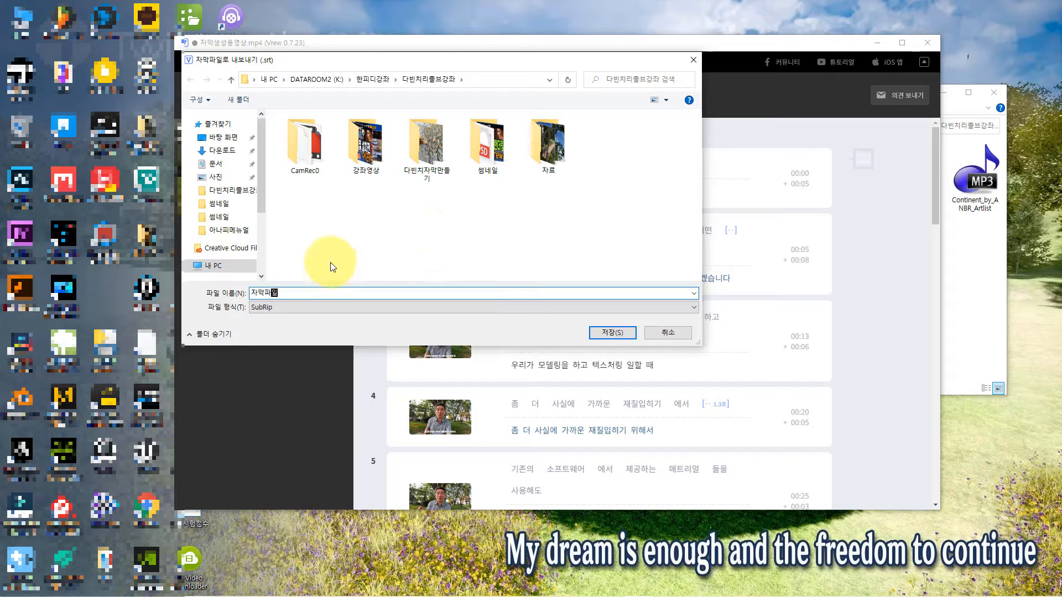
left_click(601, 332)
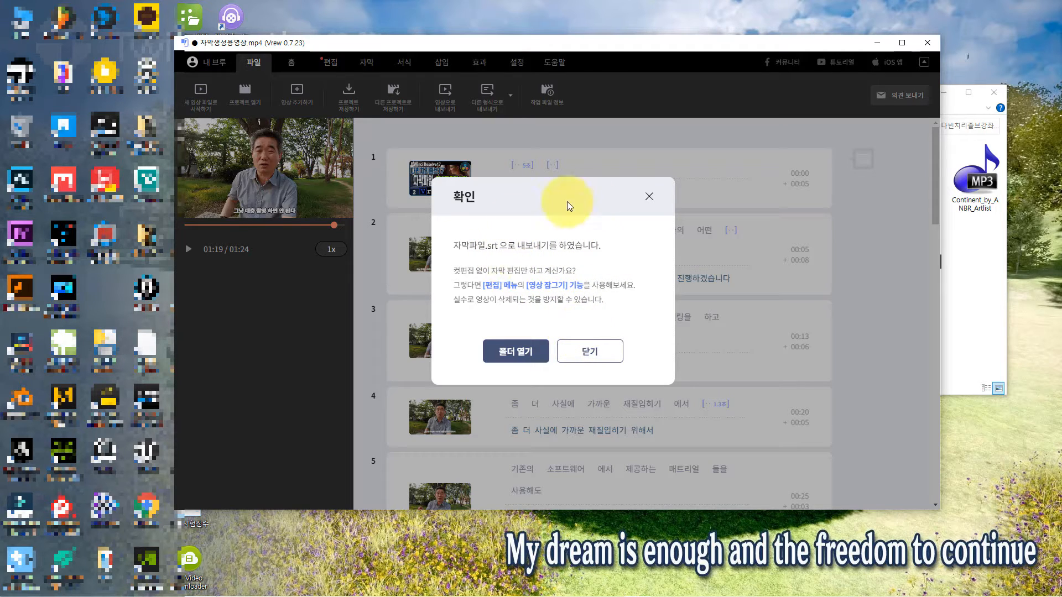
left_click(598, 361)
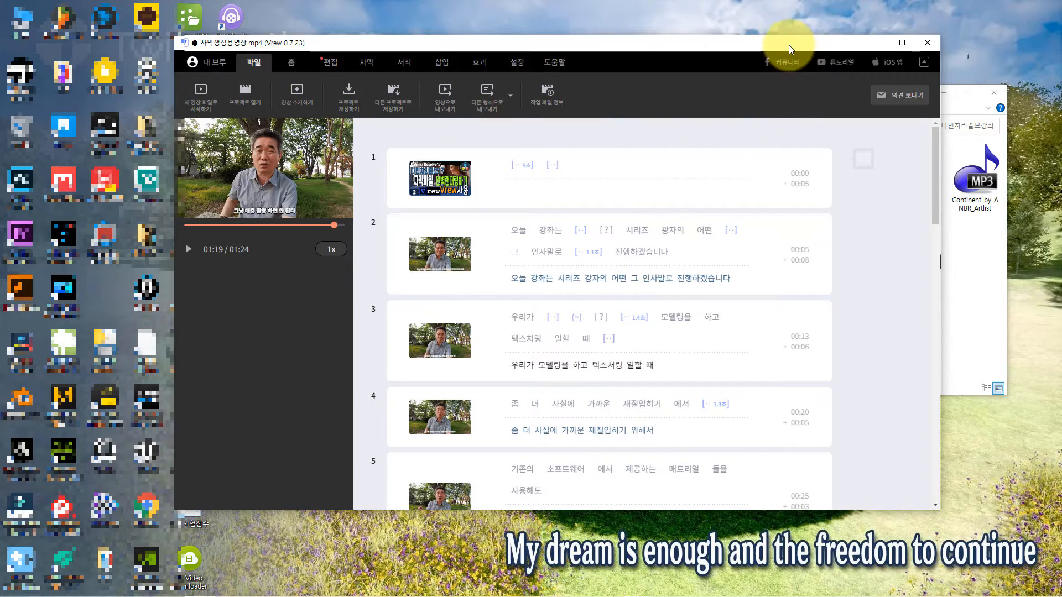
Step: Minimise Vrew and select the exported 자막파일 SRT file in the 다빈치리졸브강좌 folder window
mouse_move(789, 44)
left_mouse_down()
mouse_move(701, 72)
mouse_move(778, 62)
left_mouse_up()
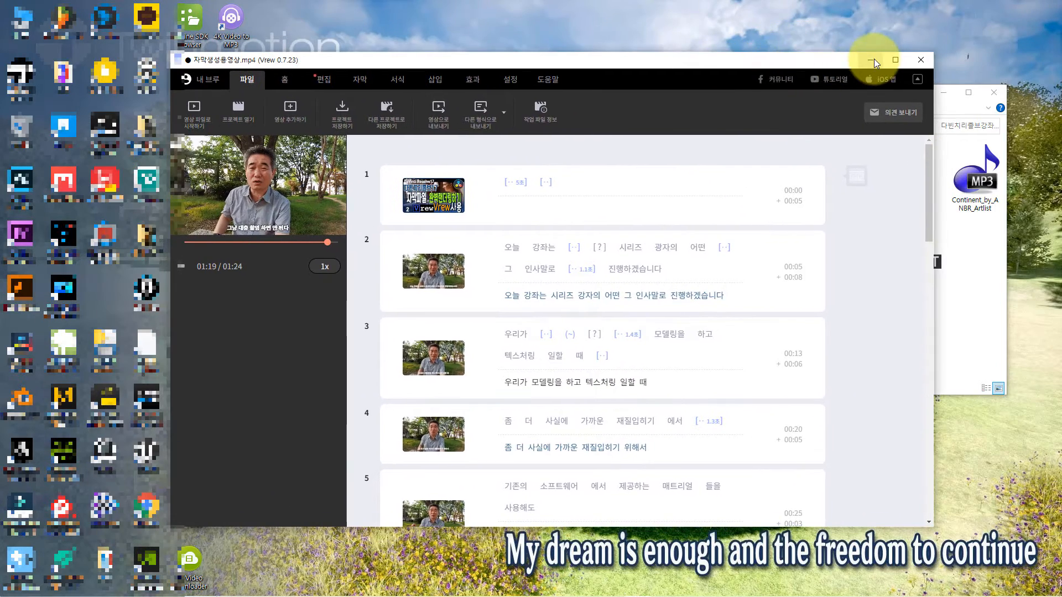
left_click(874, 59)
left_click(859, 320)
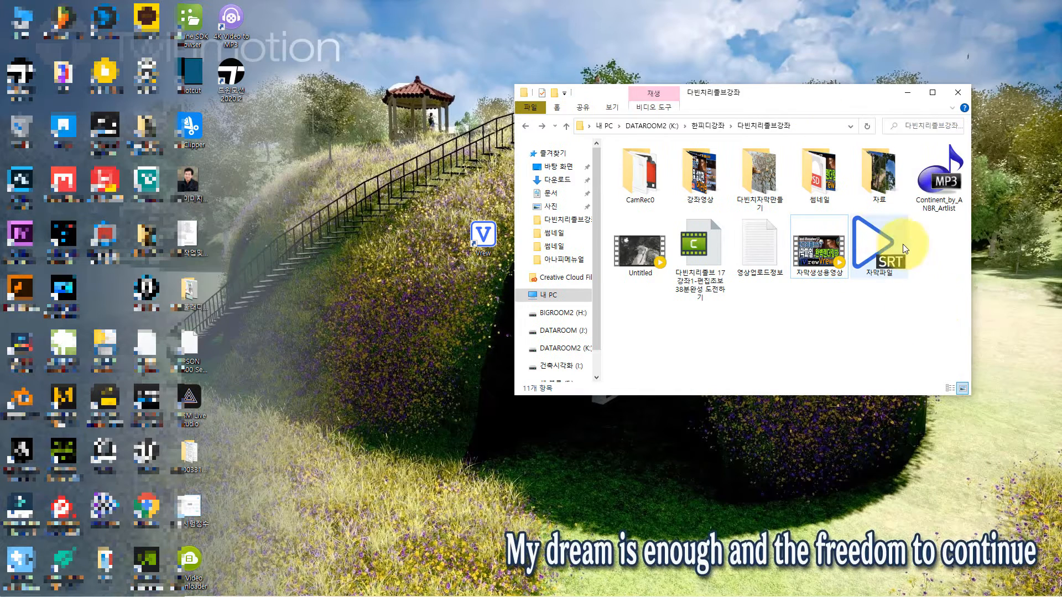
left_click(890, 243)
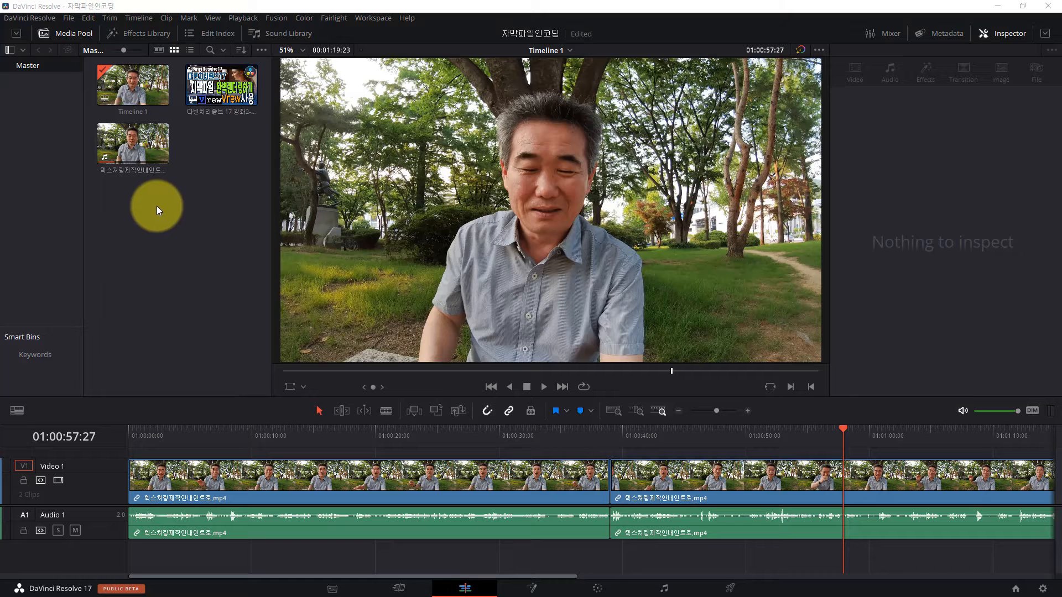
Step: In DaVinci Resolve, import the subtitle file 자막파일 from the 다빈치리졸브강좌 folder and place it at the timeline's start
left_click(67, 19)
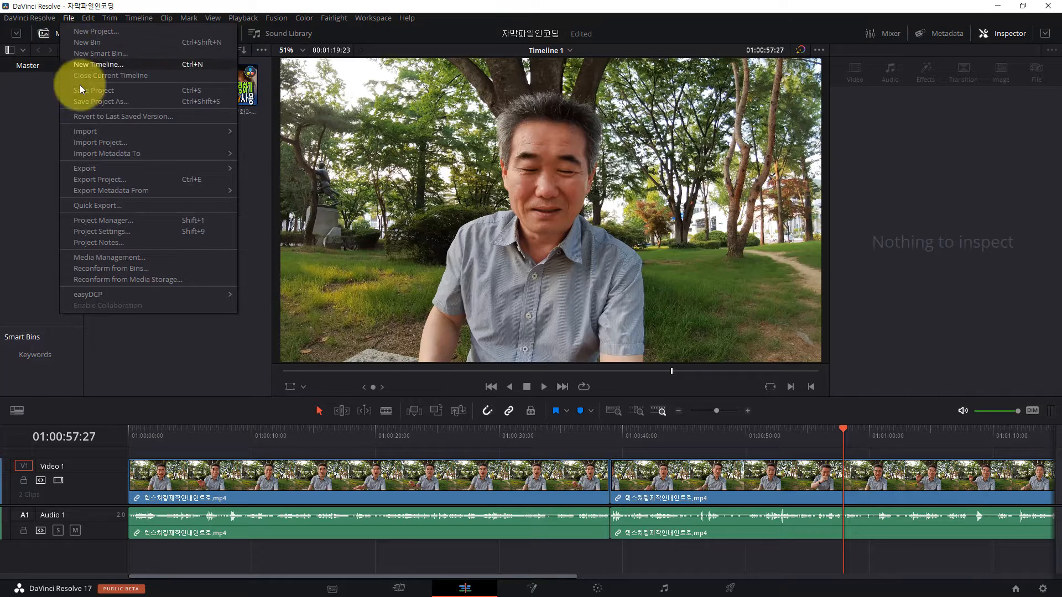
mouse_move(91, 130)
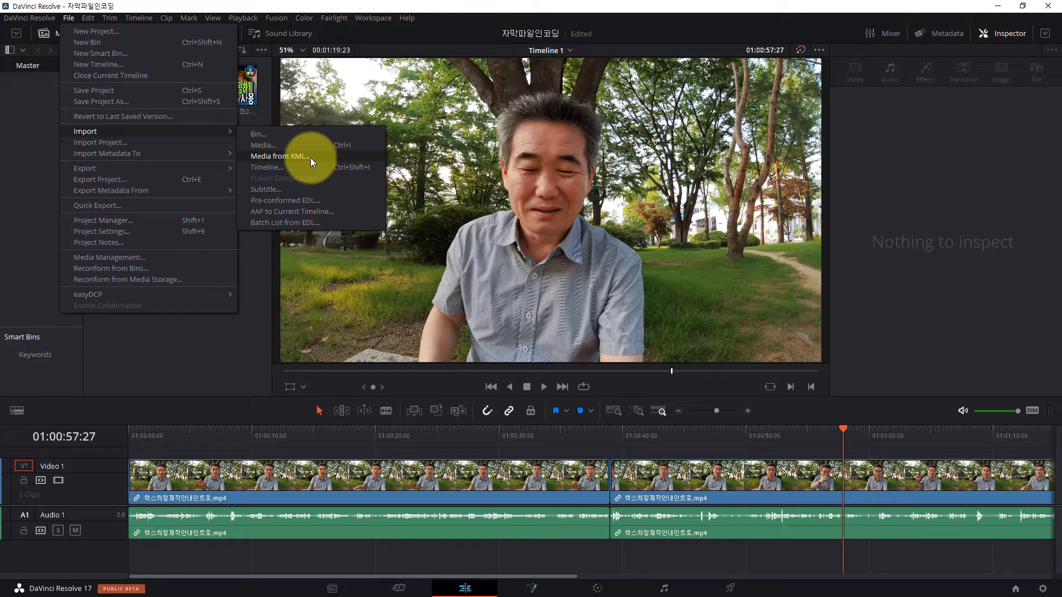
left_click(266, 191)
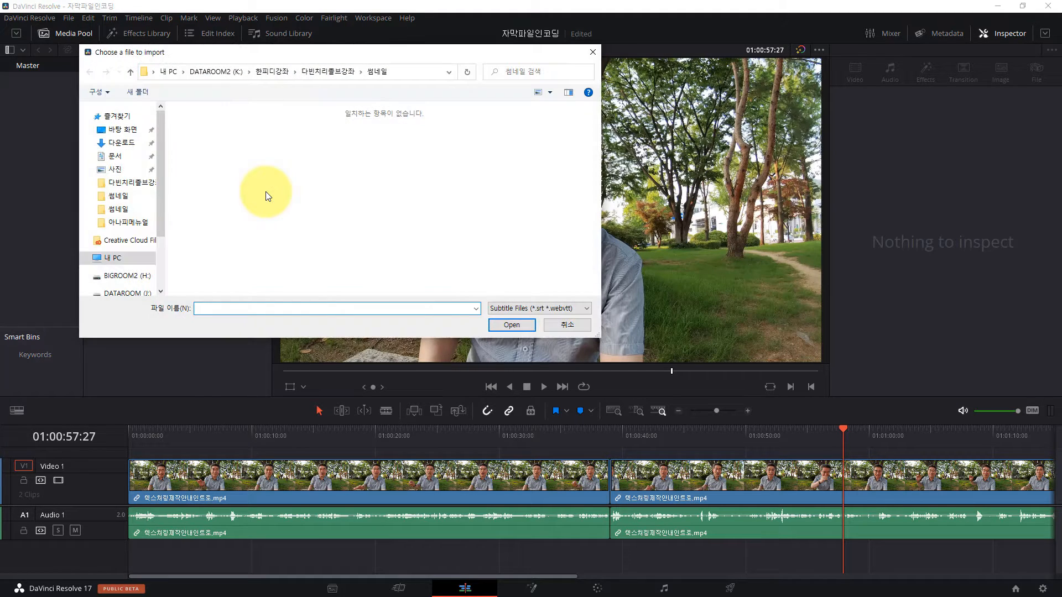
key("alt+Up")
left_click(506, 142)
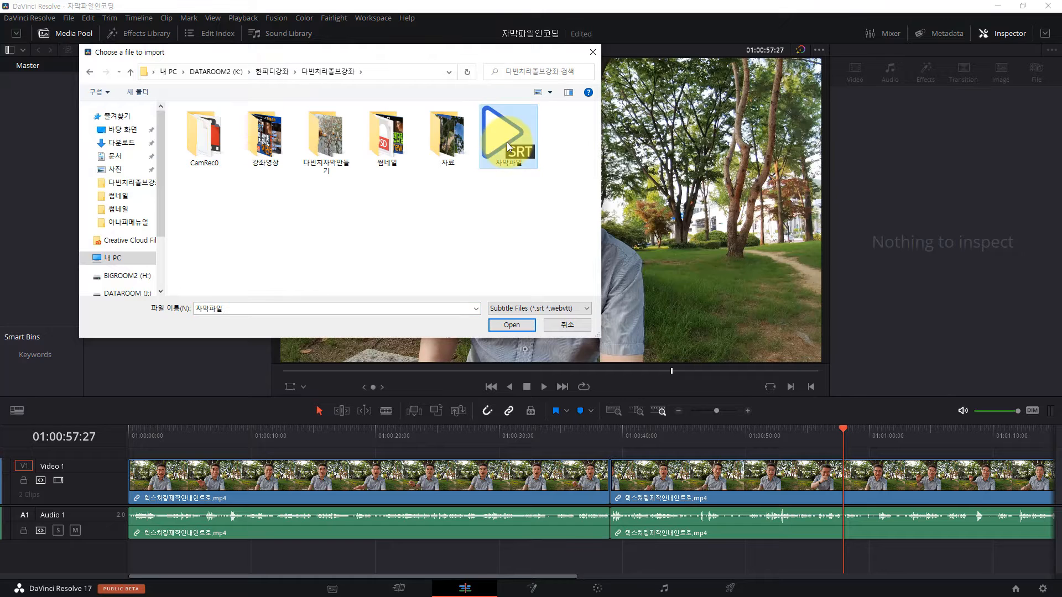
left_click(512, 325)
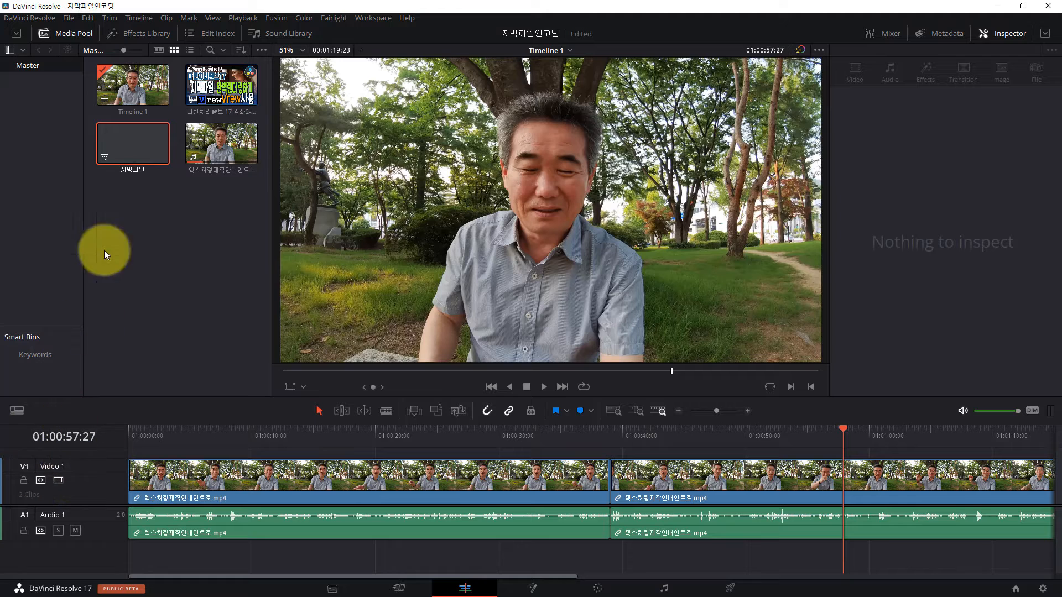
left_click_drag(126, 142, 128, 457)
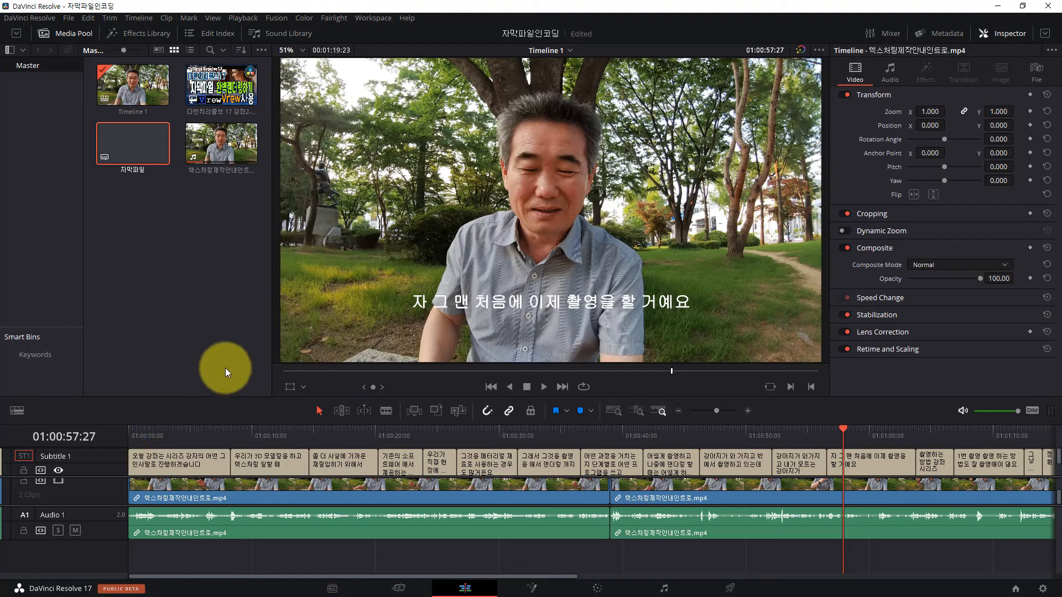
Step: Play the timeline from the beginning to check the subtitles against the video, and stop playback
left_click(134, 436)
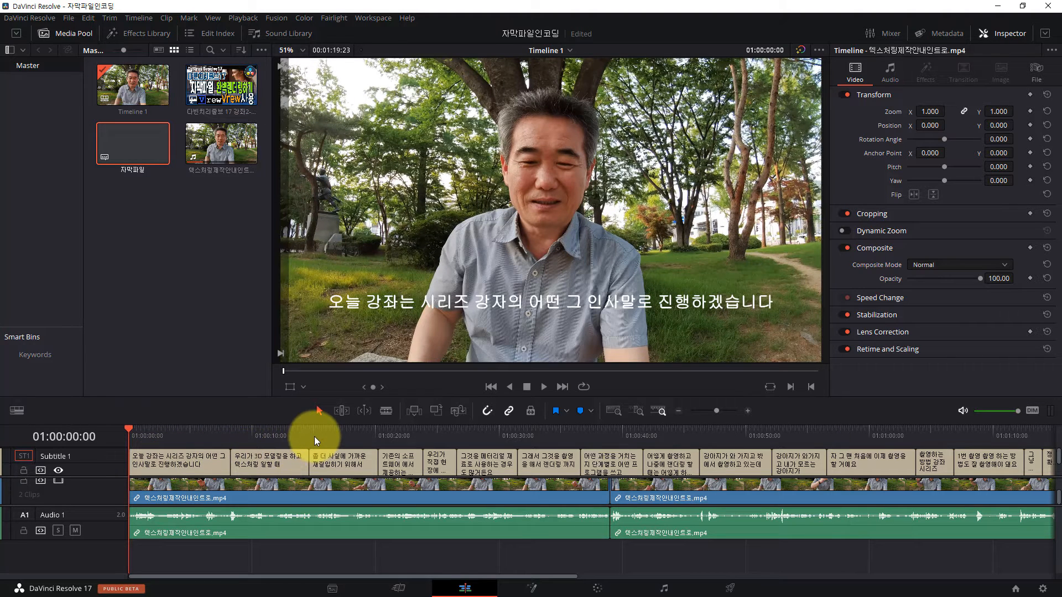
key("space")
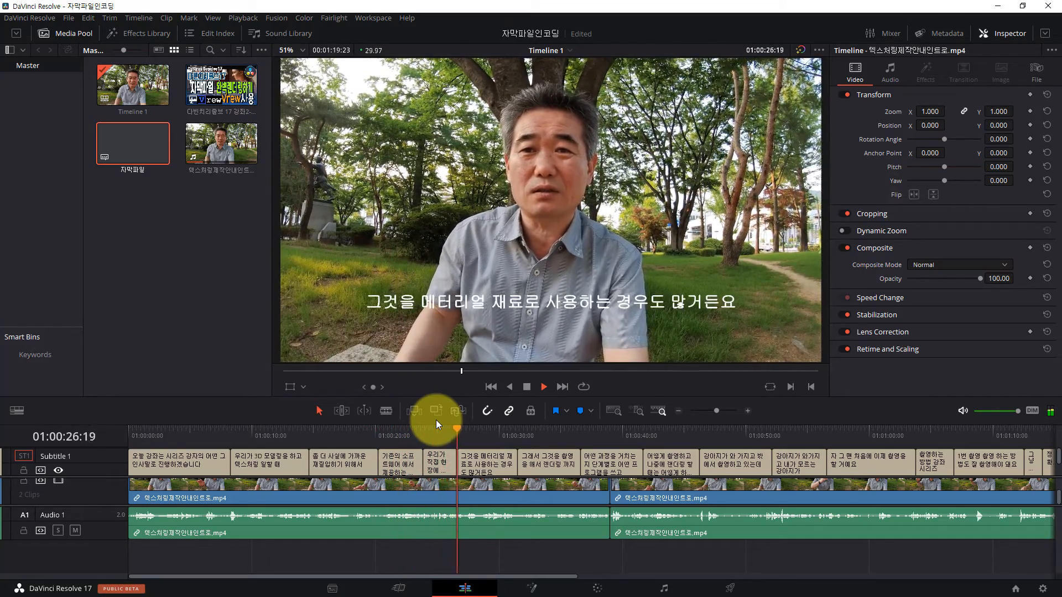
key("space")
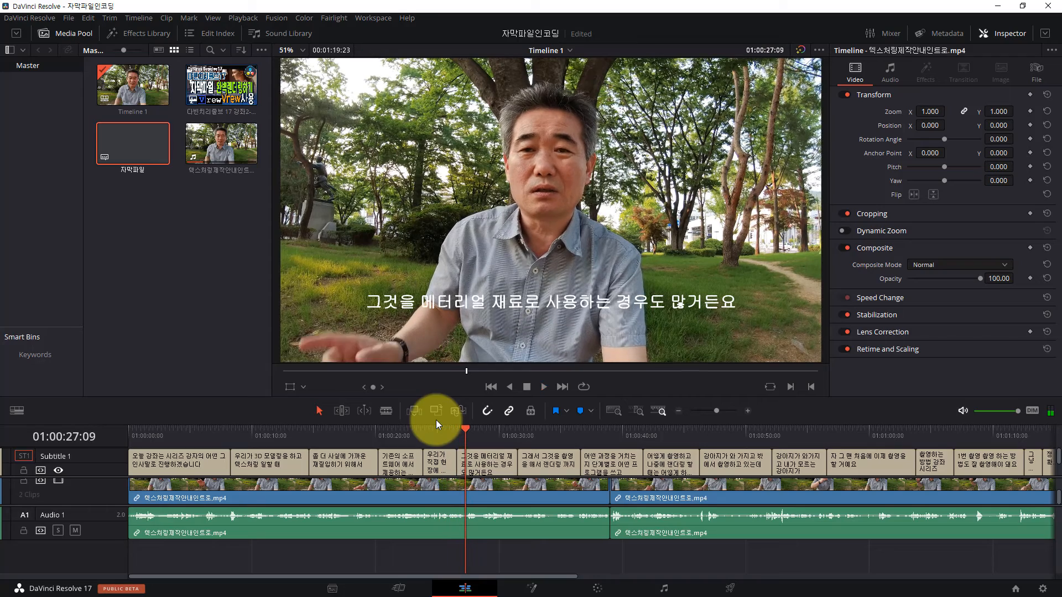
Step: Correct the second subtitle by replacing 일 with 을 before 할 때, and scrub the timeline to check the other subtitles
left_click(305, 438)
left_click(283, 460)
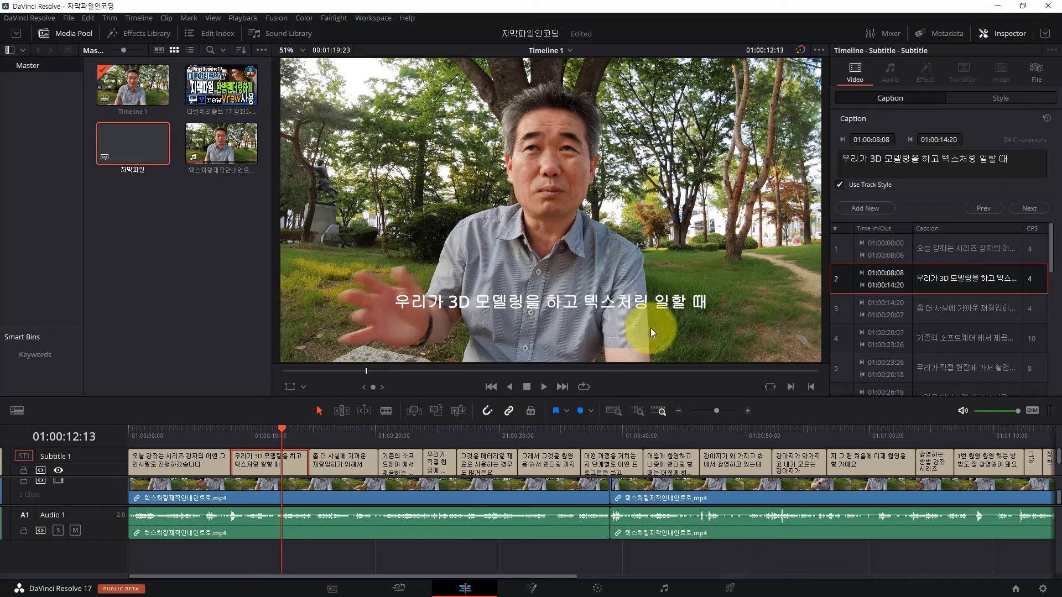
left_click(985, 278)
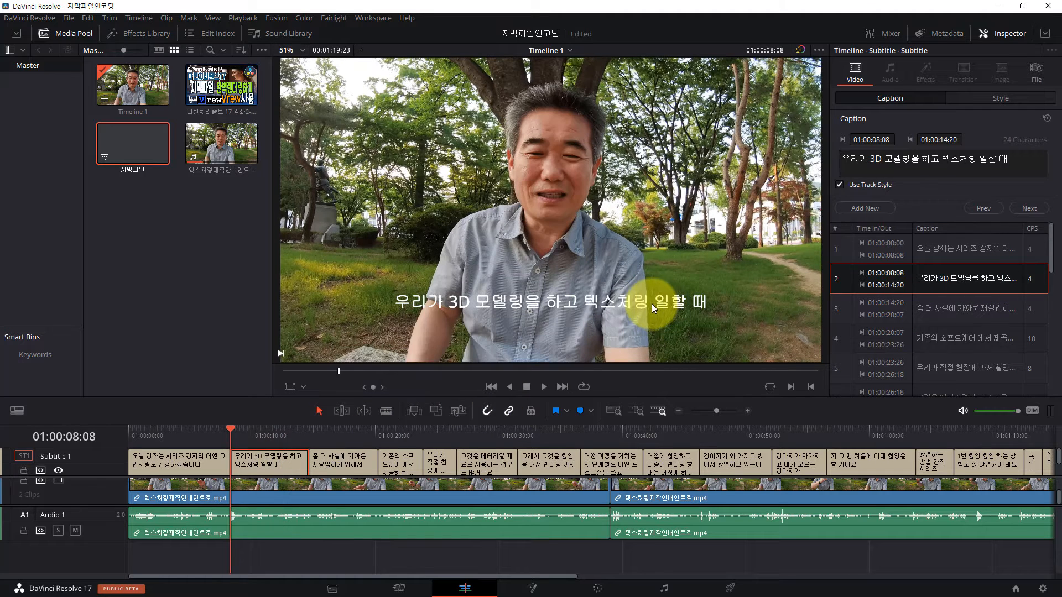
left_click(956, 162)
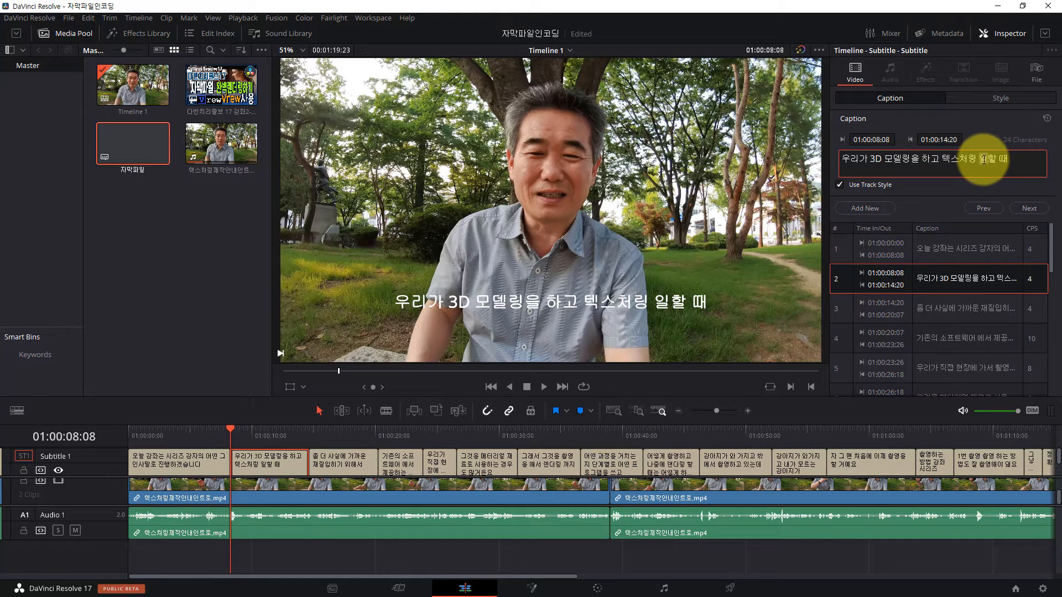
key("BackSpace")
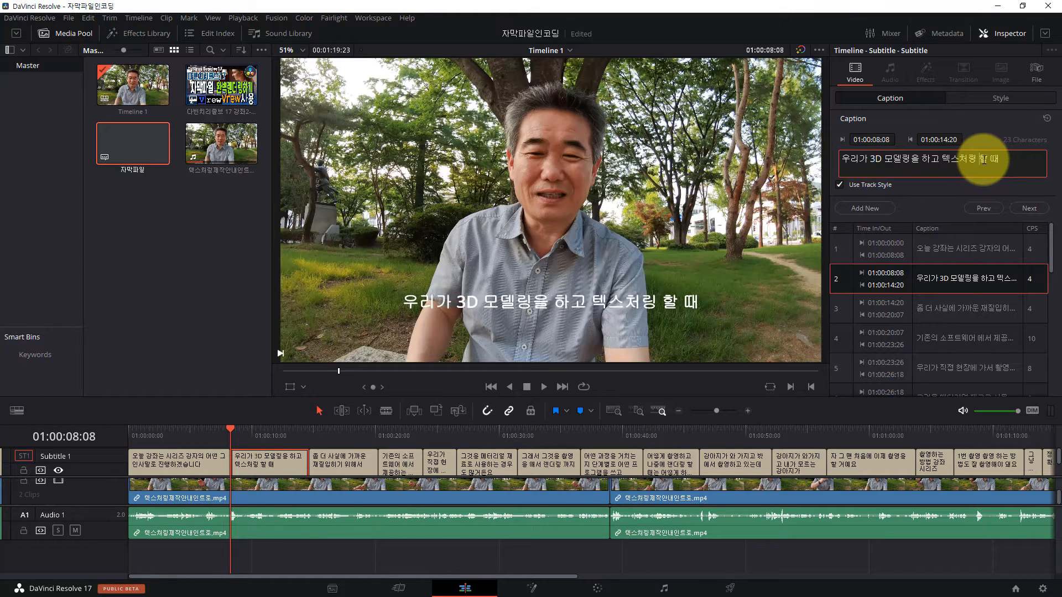
type("을")
left_click(984, 163)
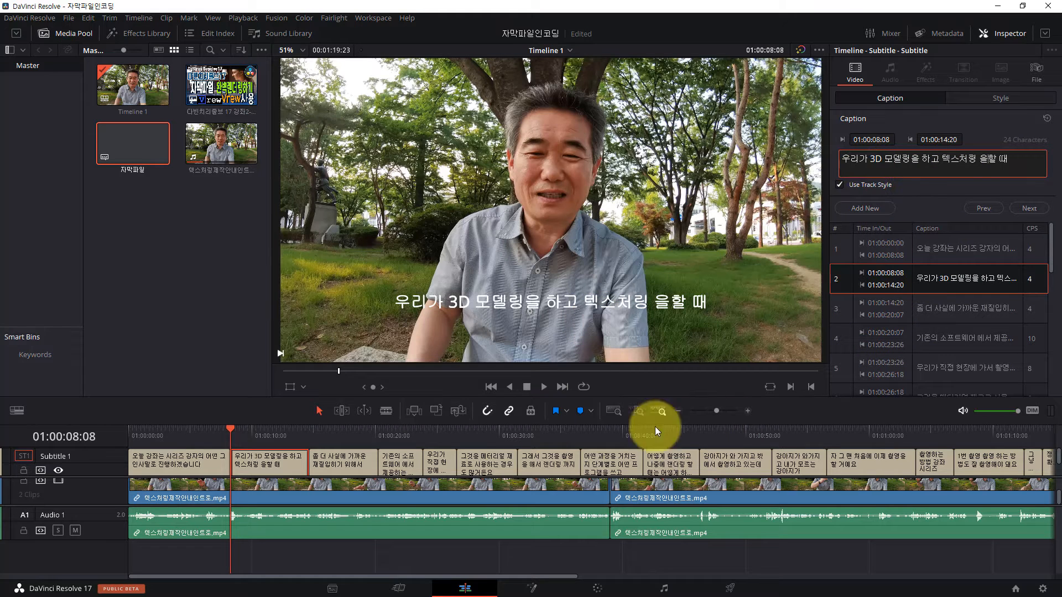
left_click(317, 440)
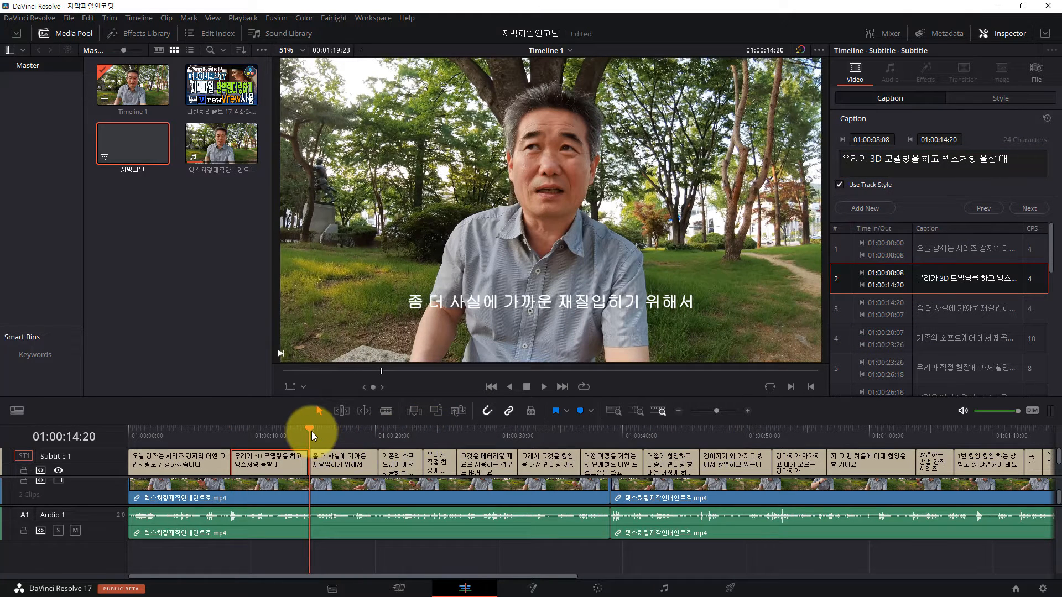
left_click_drag(311, 431, 519, 426)
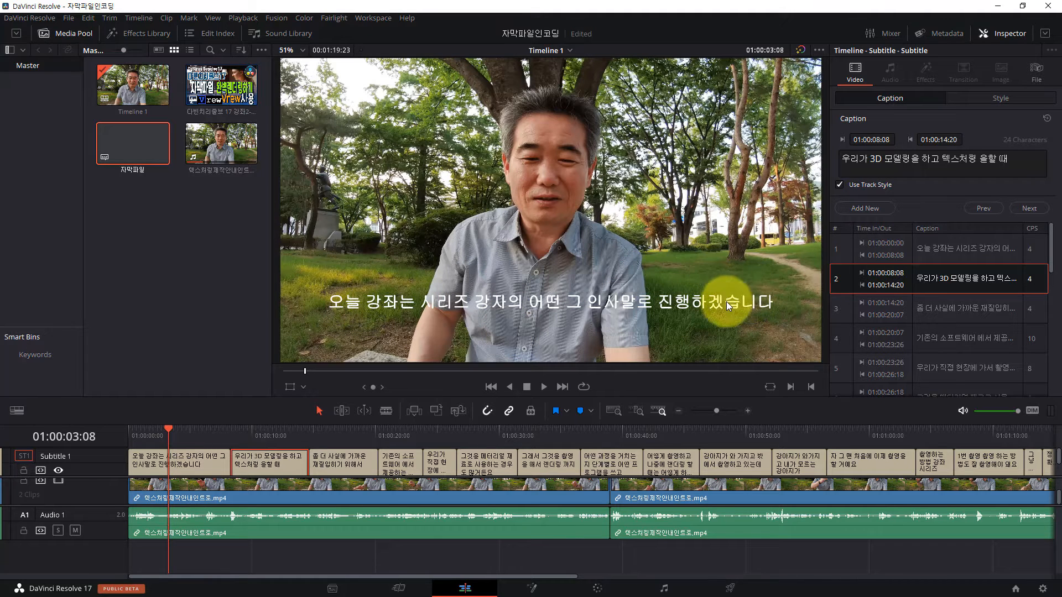
Step: Select the first subtitle and set the style's font to 나눔손글씨 상해찬미체 with size 79
left_click(193, 464)
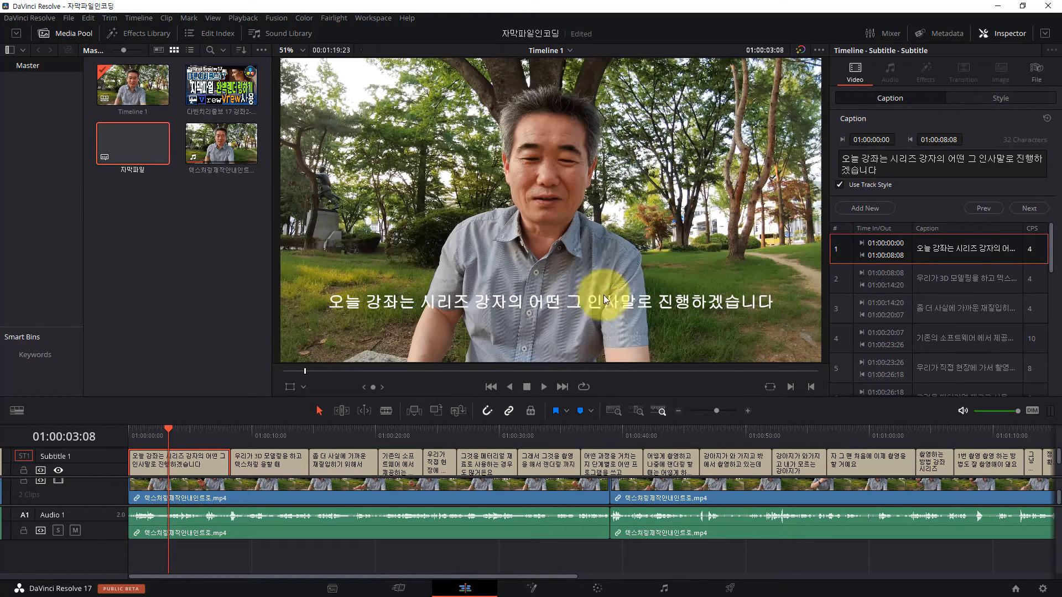
left_click(988, 96)
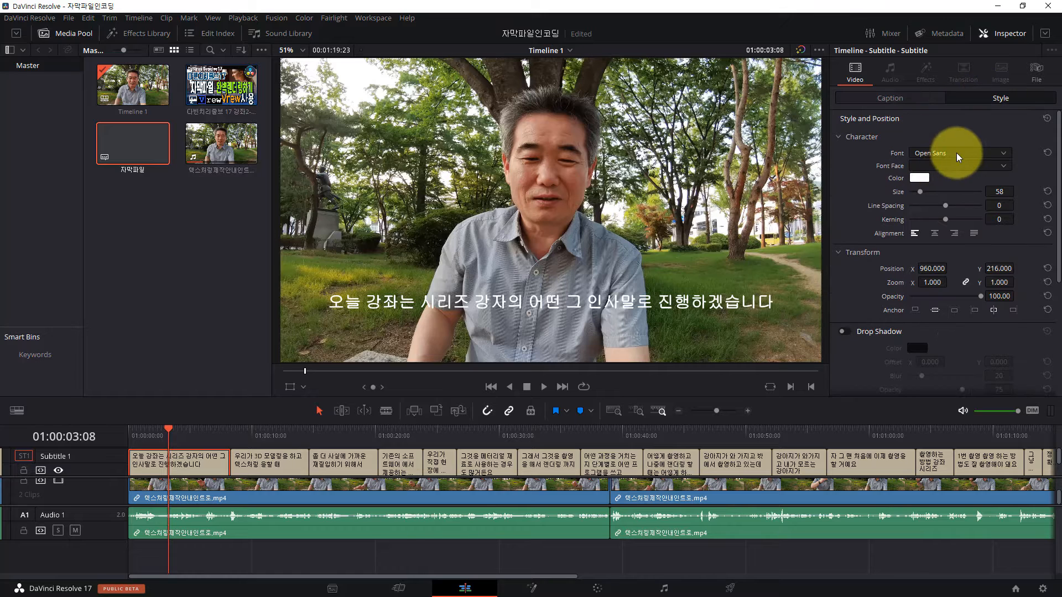
left_click(1002, 154)
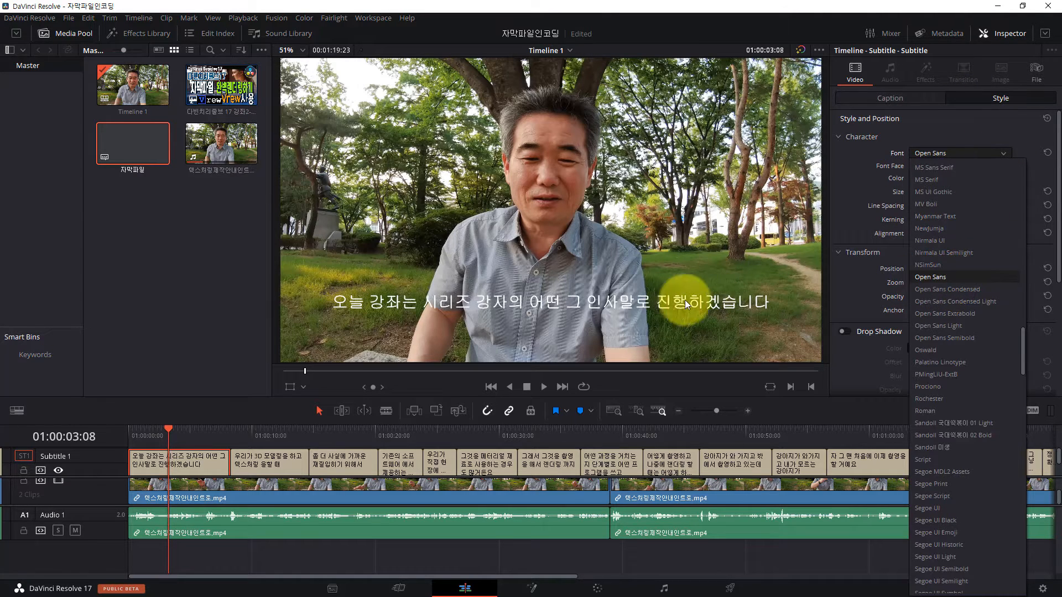
left_click(966, 427)
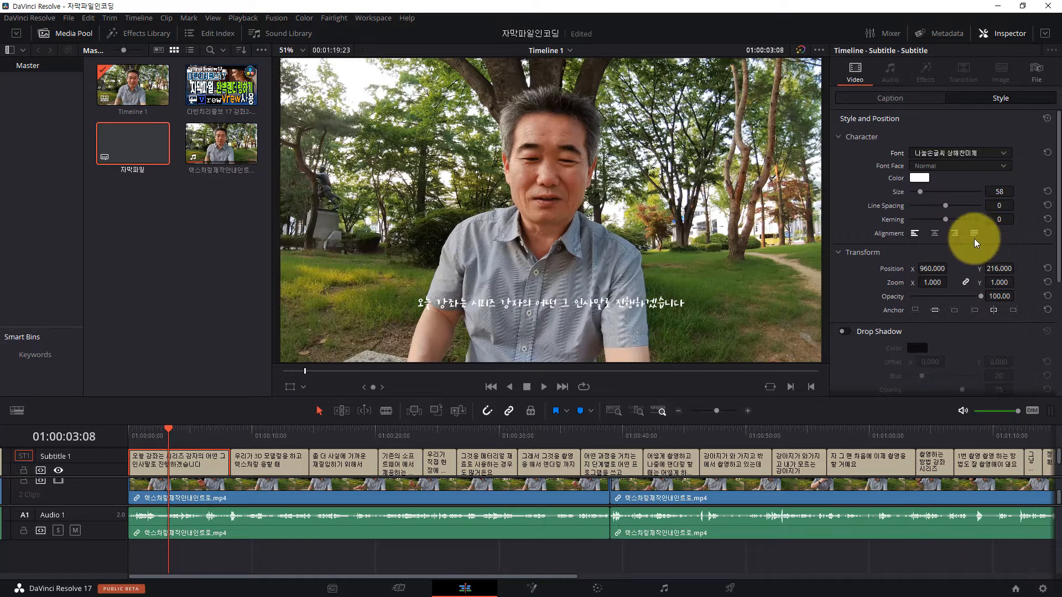
left_click_drag(920, 191, 923, 194)
left_click_drag(925, 194, 923, 194)
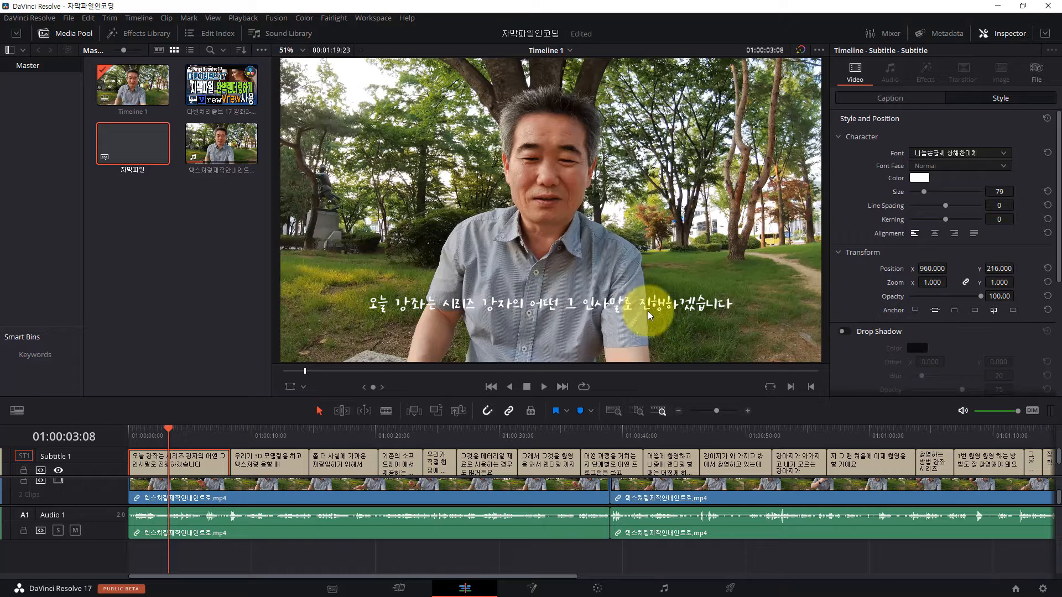
Step: Enable the subtitle drop shadow and set its horizontal offset to 6
left_click(842, 332)
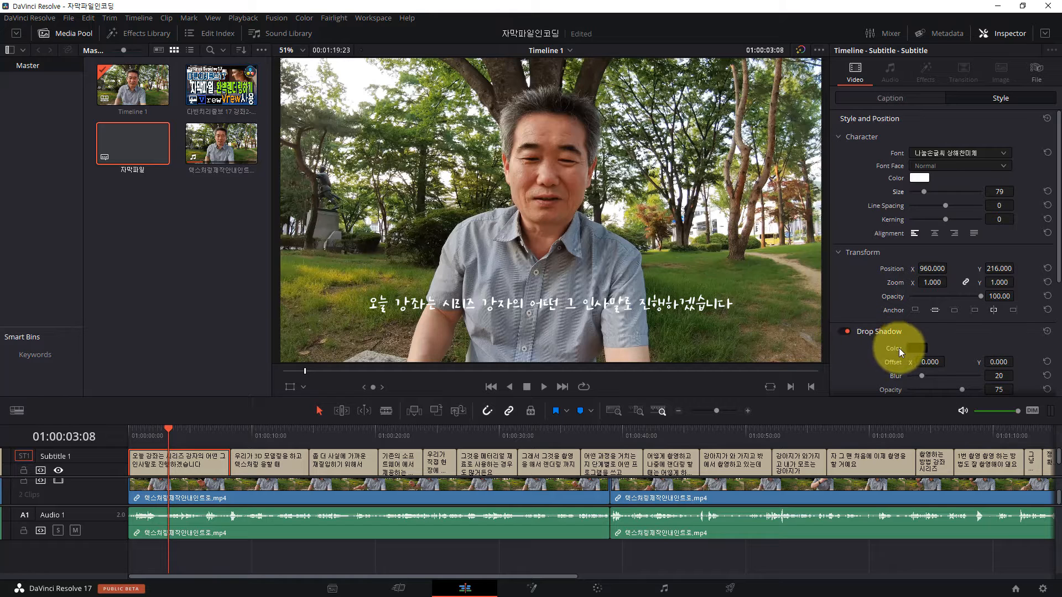
scroll(944, 342, "down", 3)
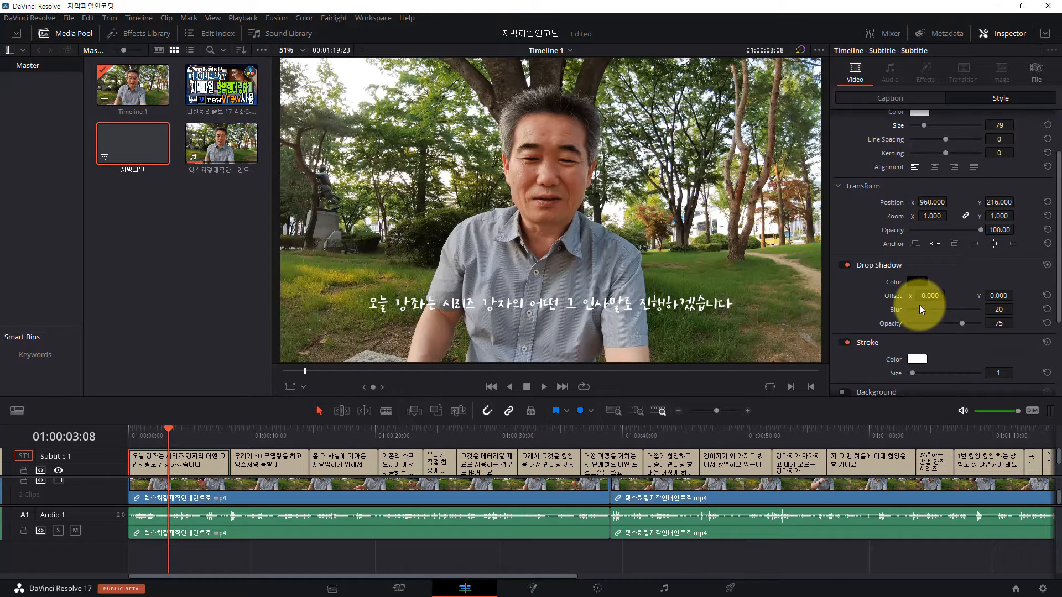
left_click_drag(923, 299, 929, 297)
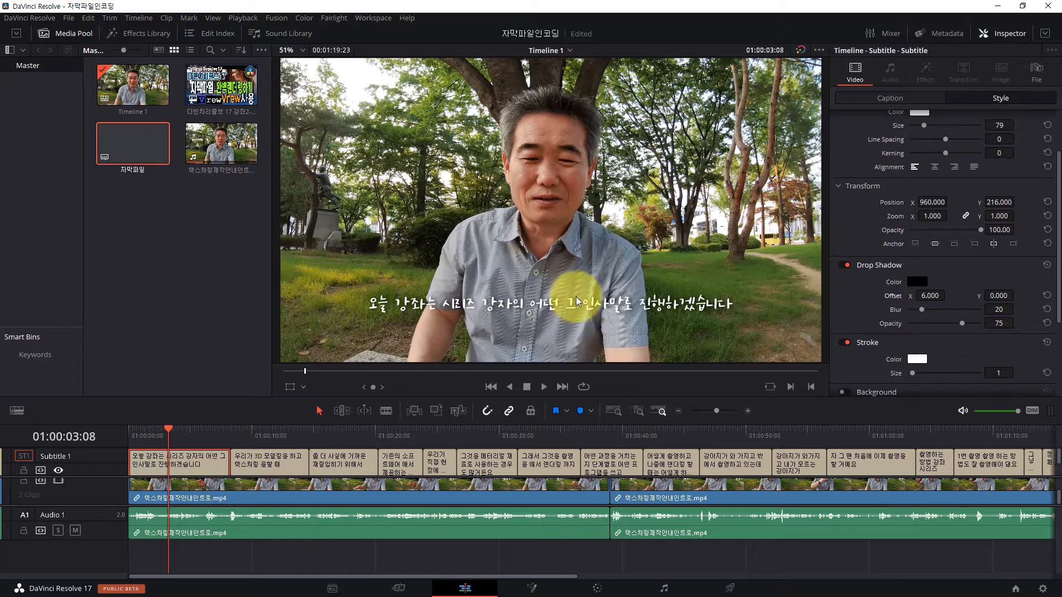
Step: Change the subtitle stroke colour to black (#000000)
scroll(924, 343, "down", 2)
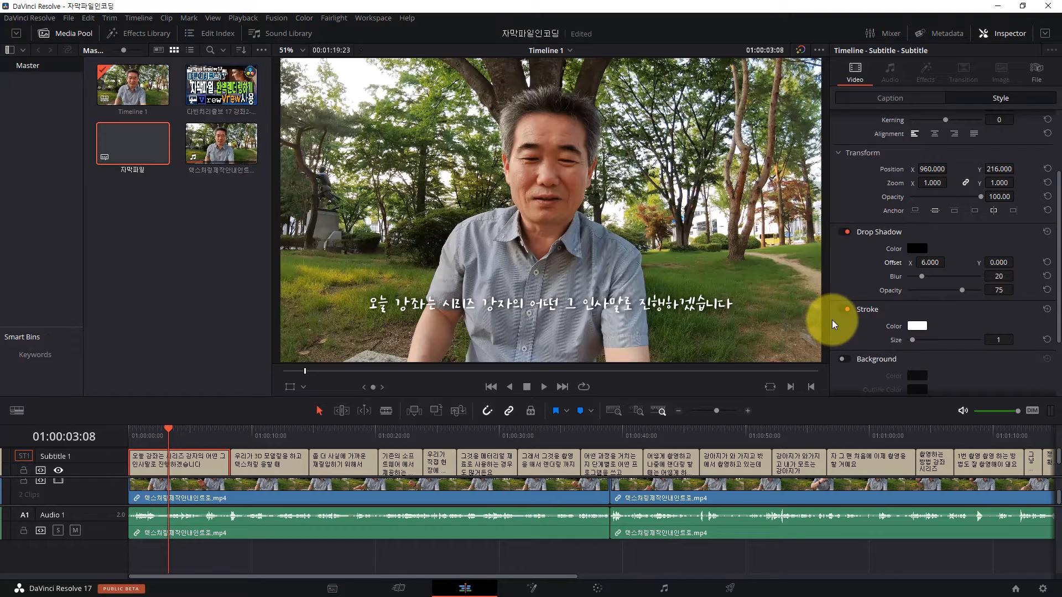
left_click(917, 325)
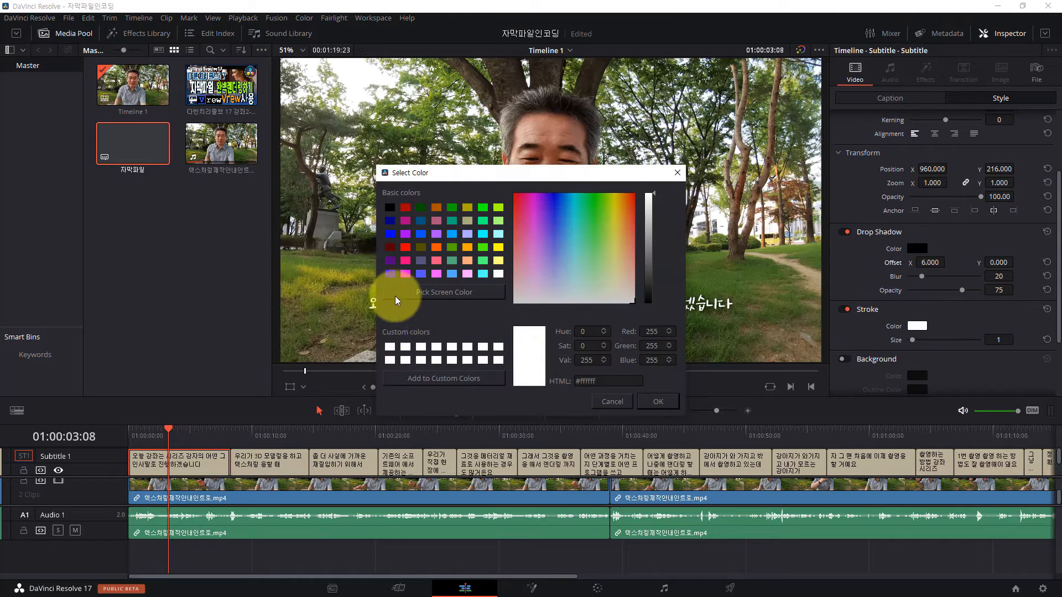
left_click(390, 207)
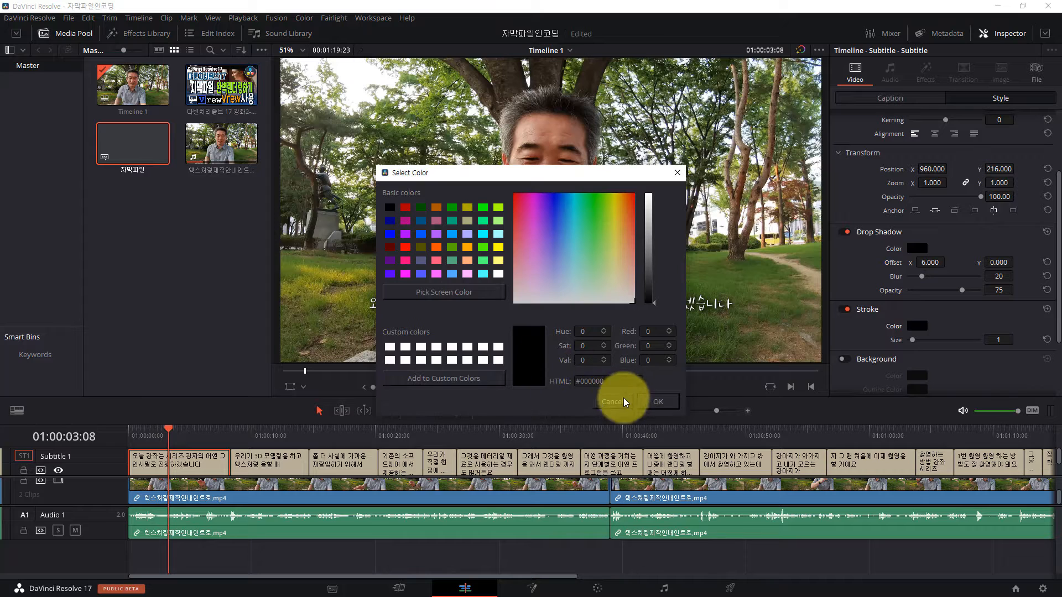
left_click(655, 401)
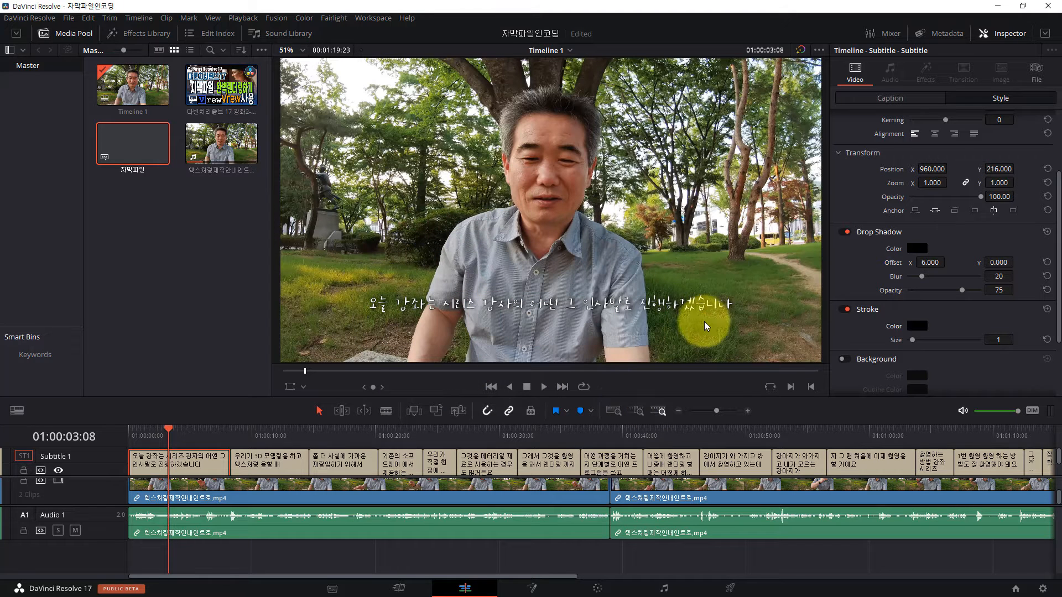
Step: Reduce the subtitle stroke size to 0 and turn the stroke off
scroll(1045, 329, "down", 2)
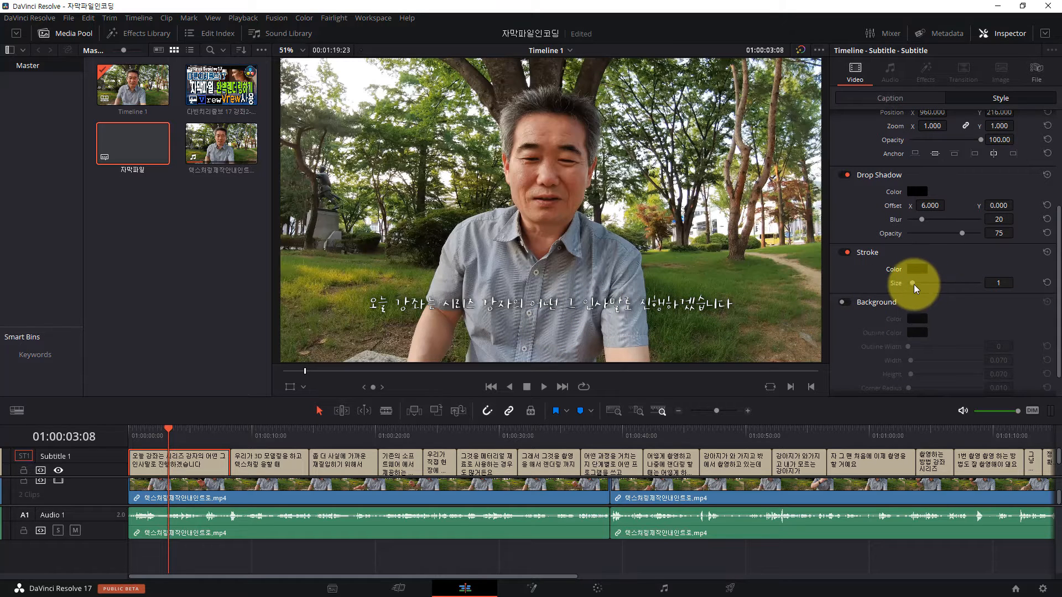
mouse_move(914, 286)
left_mouse_down()
mouse_move(931, 288)
mouse_move(909, 289)
left_mouse_up()
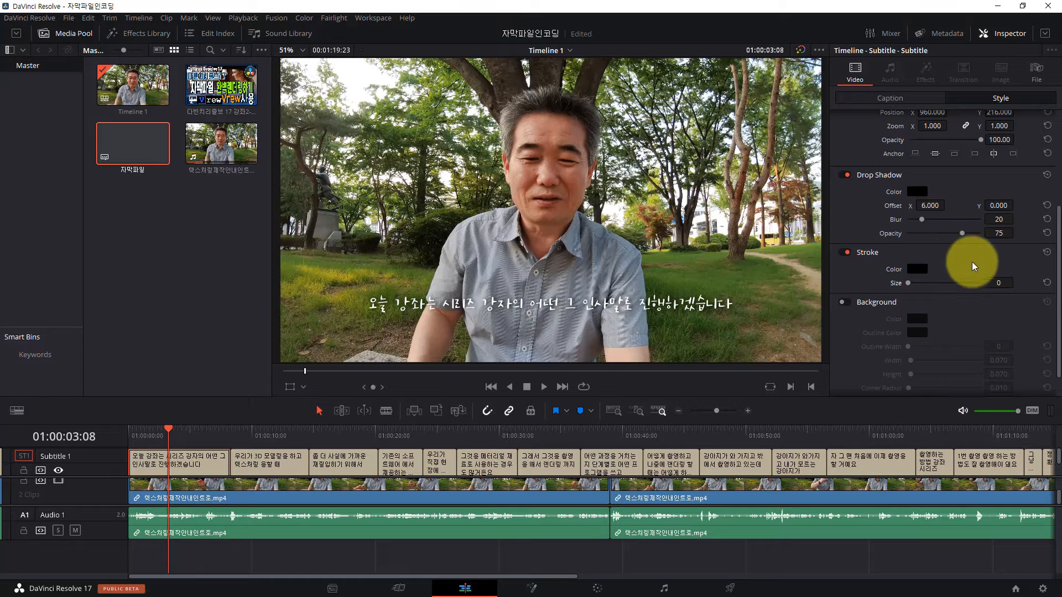
left_click(847, 252)
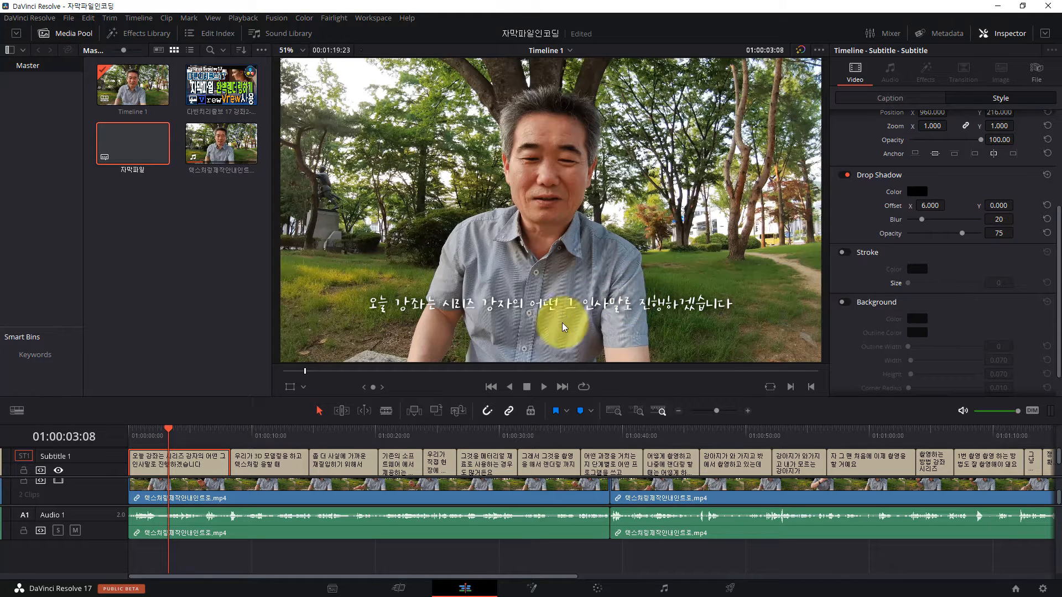
Step: Scrub through the first subtitles on the timeline to check the new text style
left_click(153, 433)
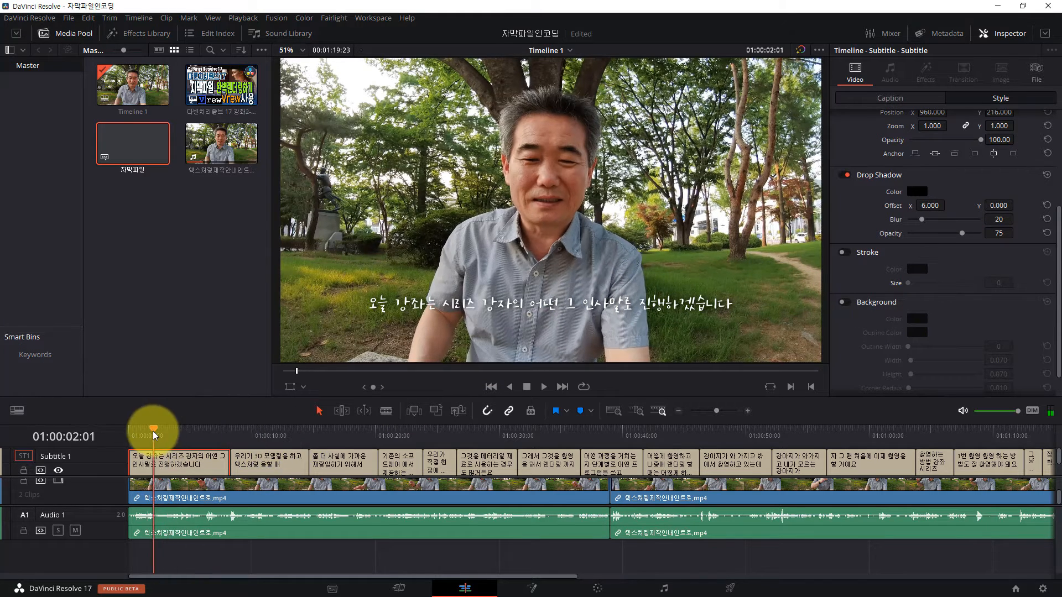
left_click_drag(155, 433, 401, 443)
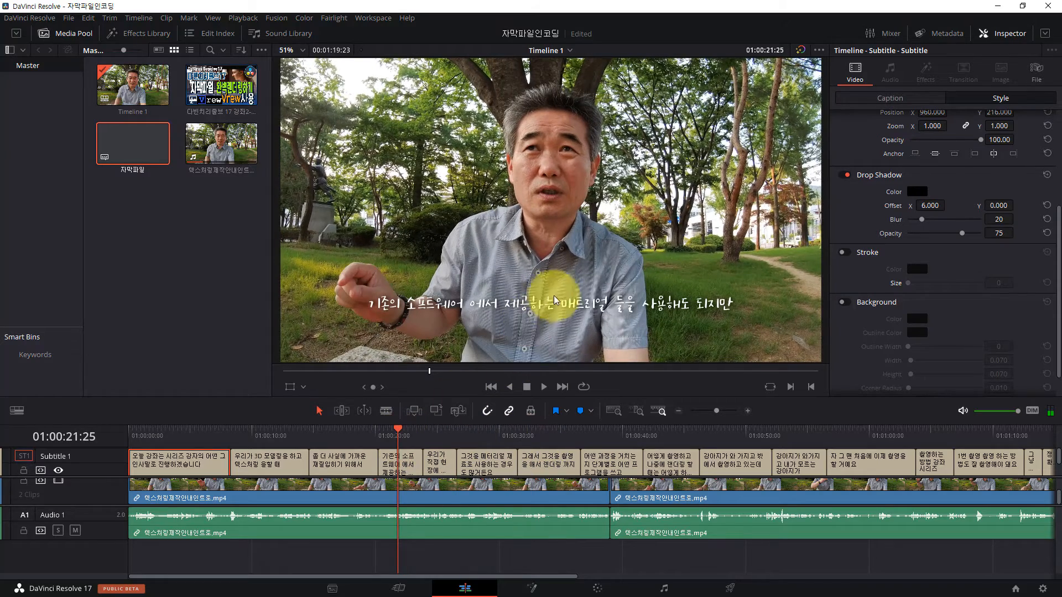
left_click(194, 437)
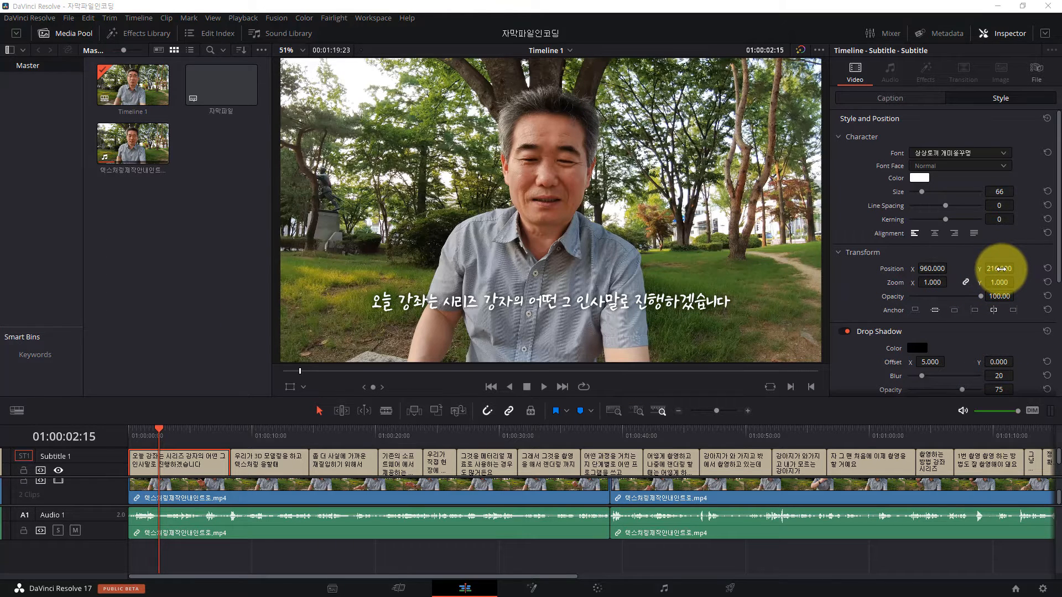
Step: Try a vertical subtitle position of 160, check it on the first three subtitles, and undo the change
left_click_drag(1000, 269, 967, 279)
left_click(270, 436)
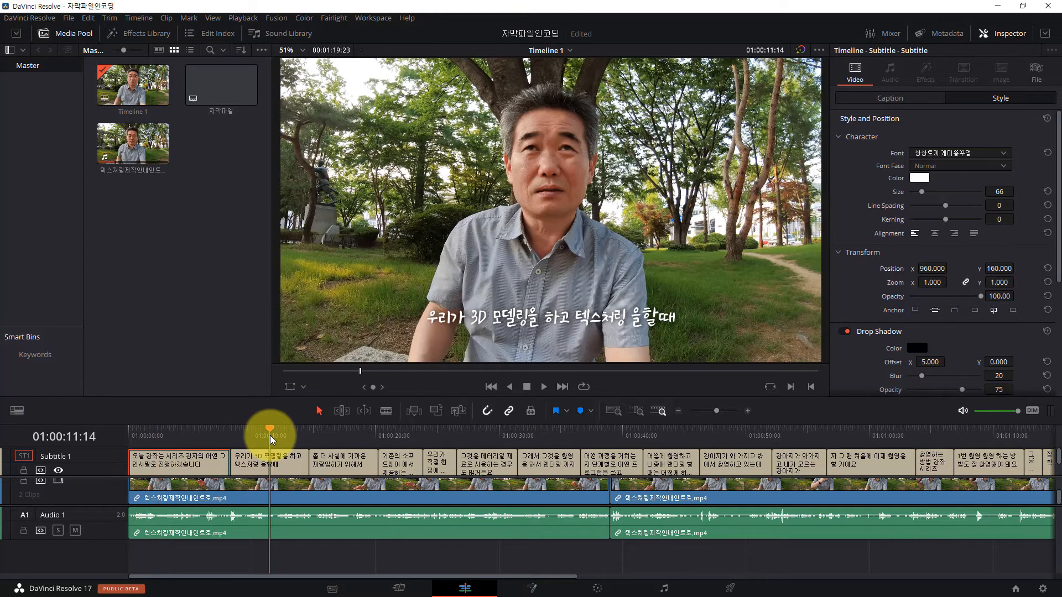
left_click(346, 437)
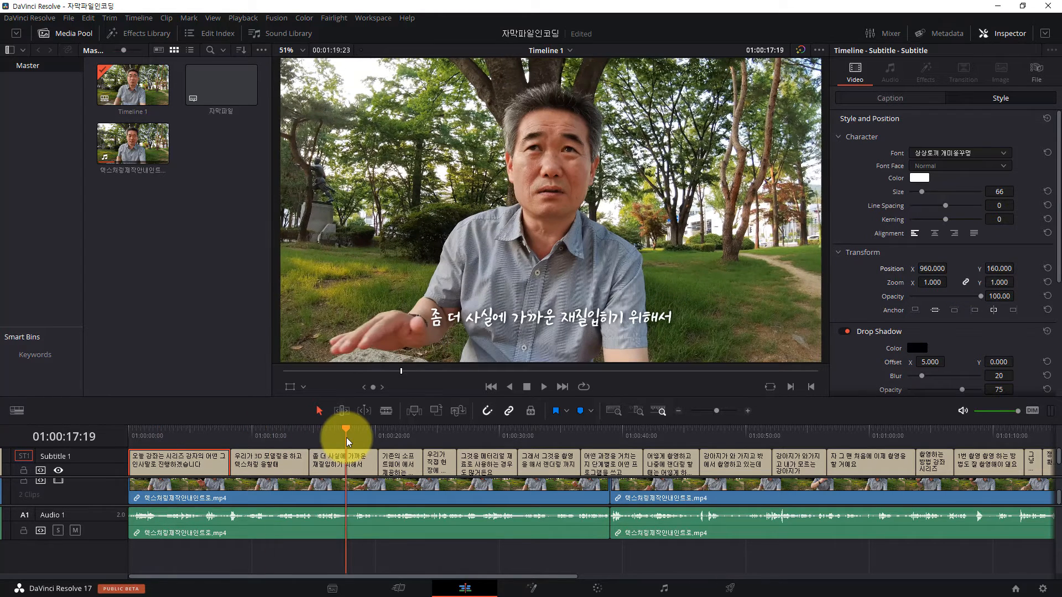
left_click(210, 438)
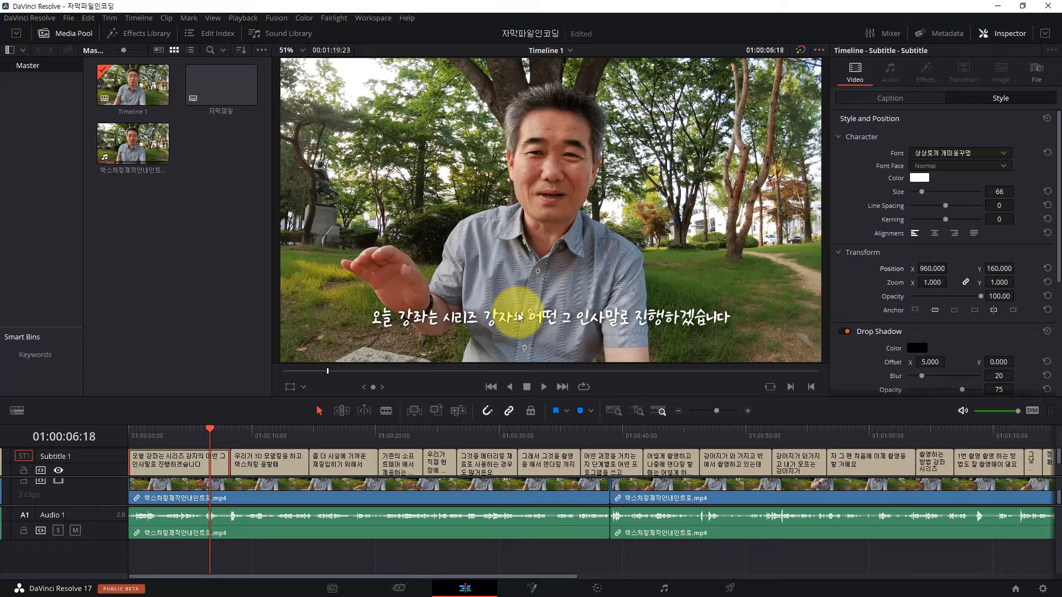
key("ctrl+z")
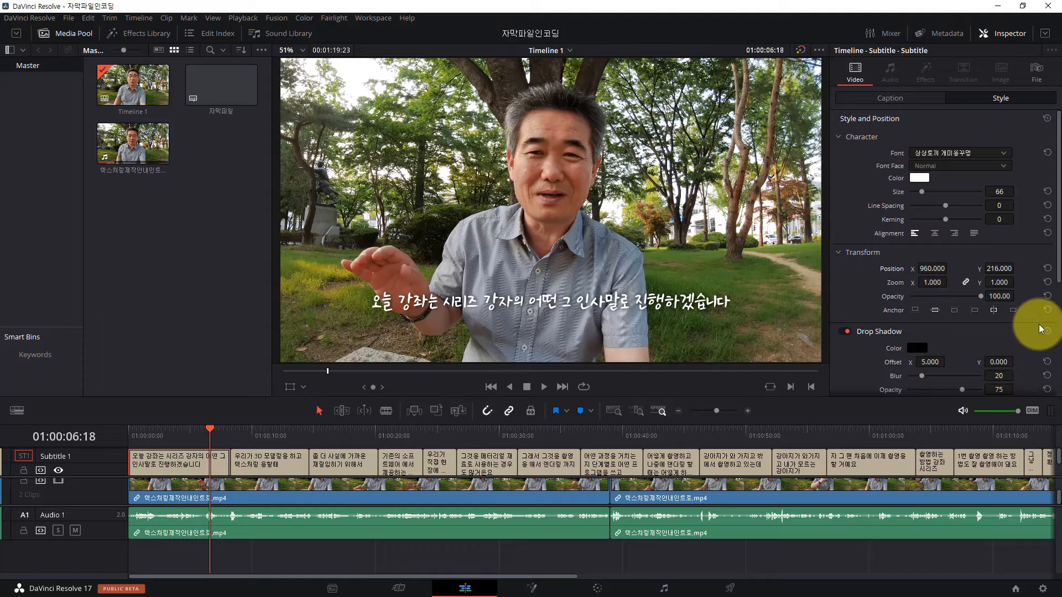
scroll(1039, 324, "down", 5)
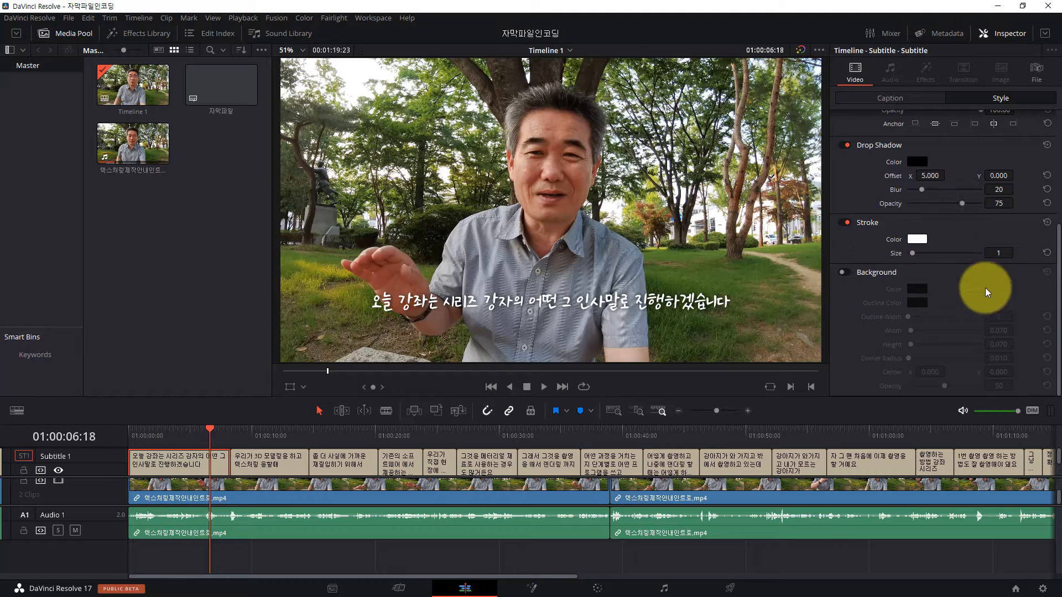
scroll(982, 287, "up", 5)
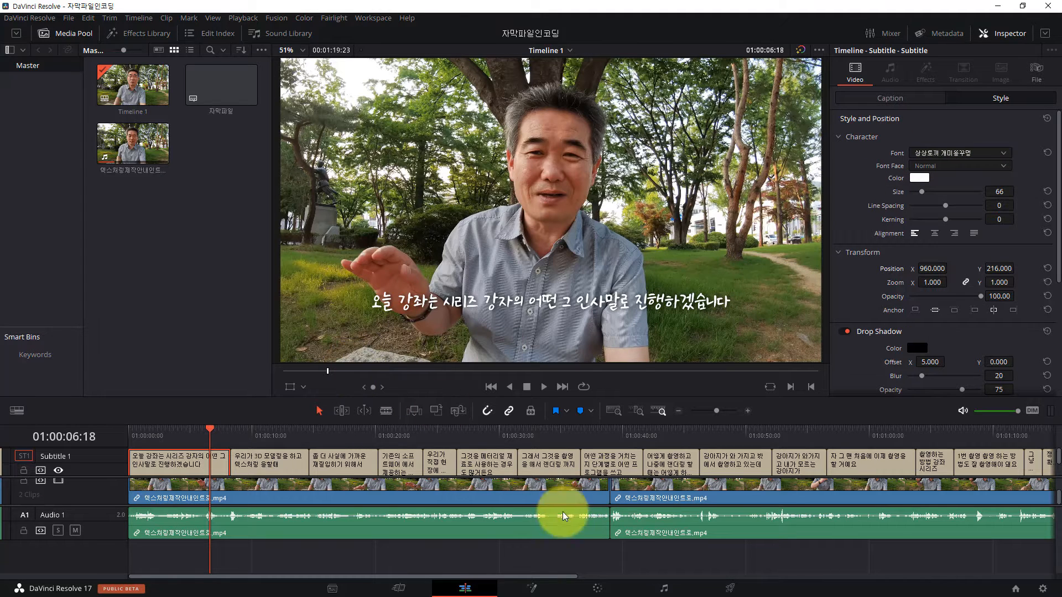
Step: Play the end of the timeline from 01:01:12:17 to check the last subtitles
left_click_drag(526, 575, 737, 582)
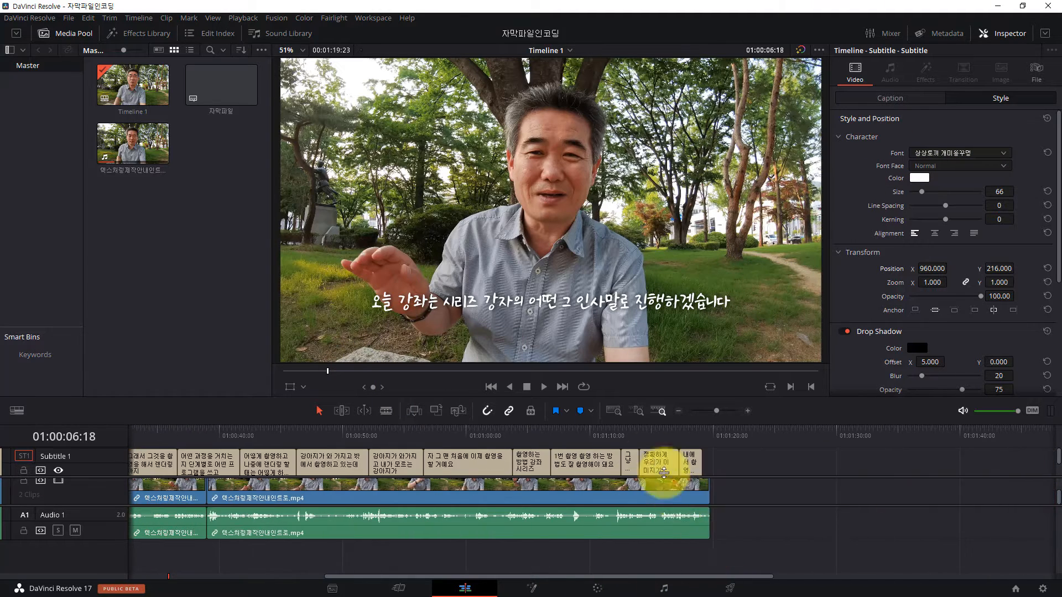
left_click(621, 429)
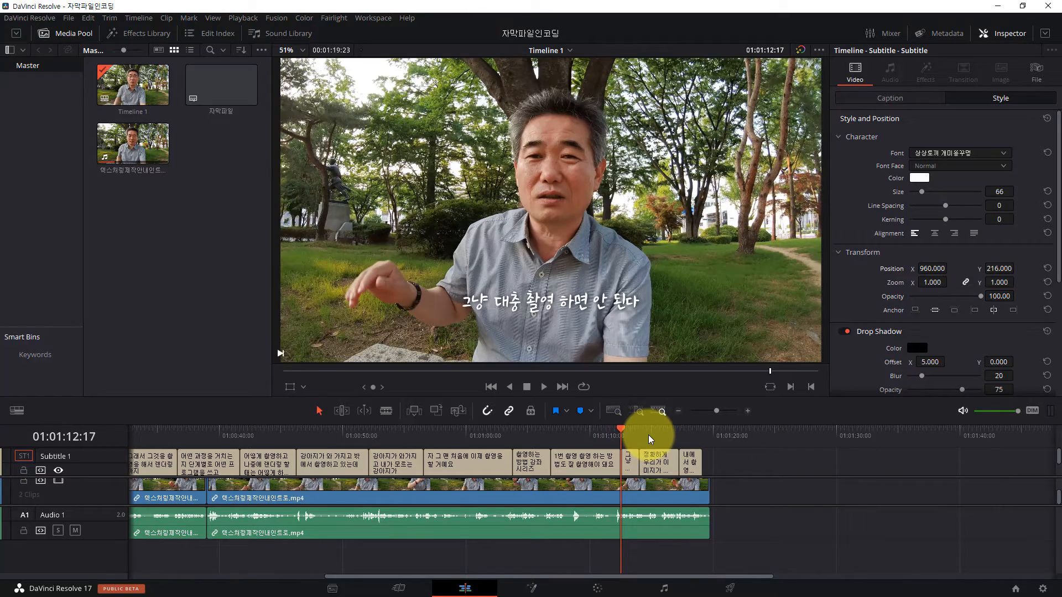
key("space")
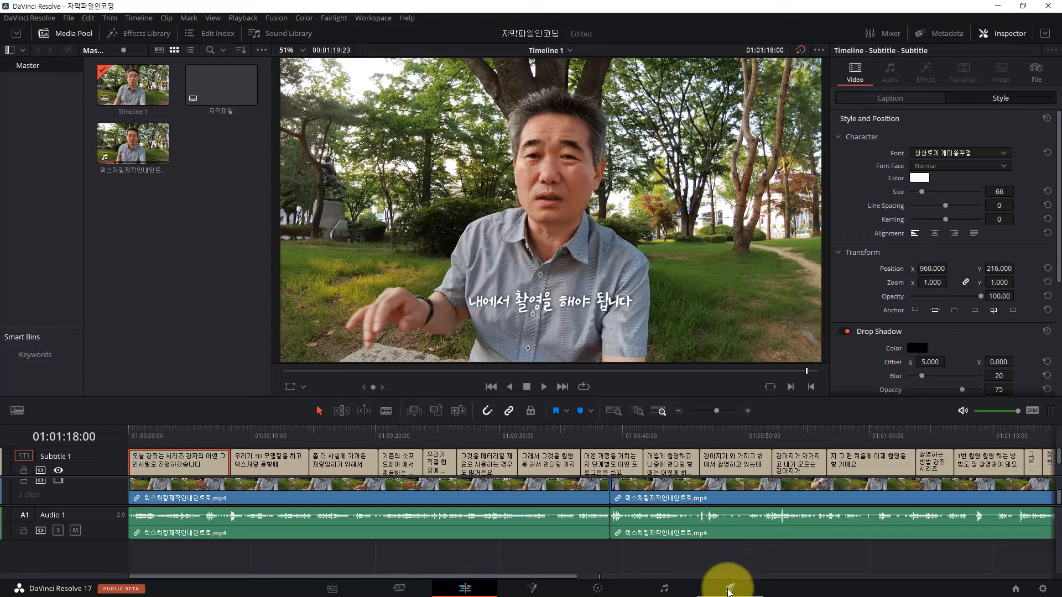
Step: Open the Deliver page with the render settings for the subtitled timeline
left_click(729, 589)
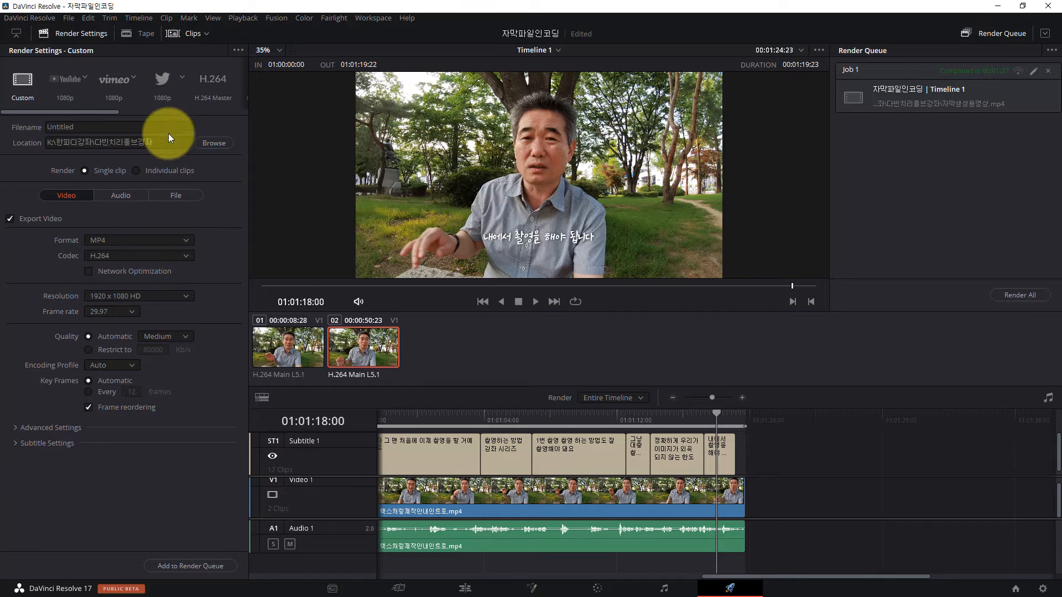
Step: Set the render's destination file name to 자막없는영상 in the 다빈치리졸브강좌 folder
left_click(214, 143)
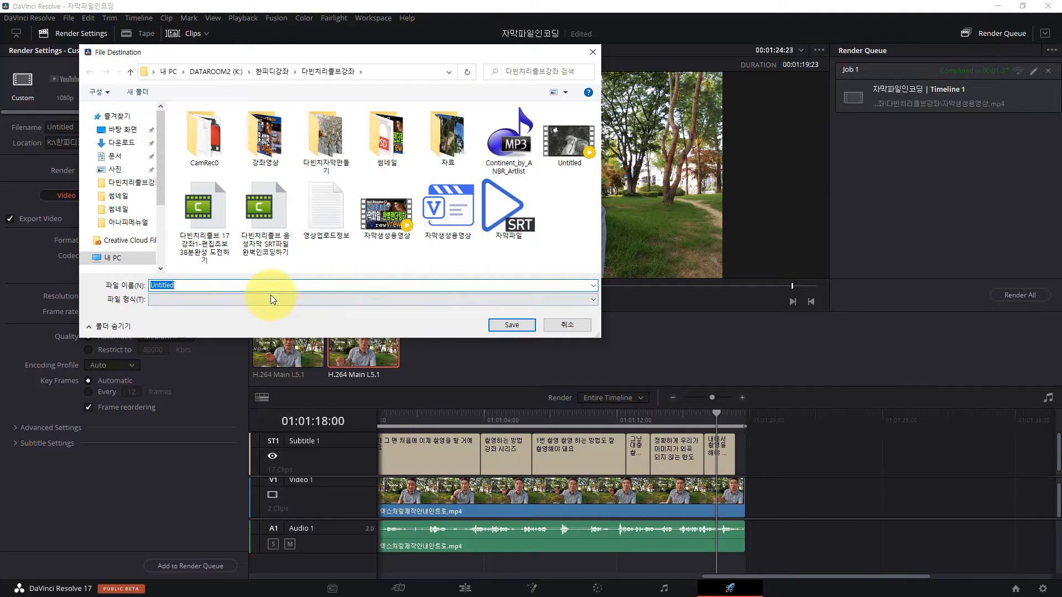
type("자막없는 영상")
left_click(182, 284)
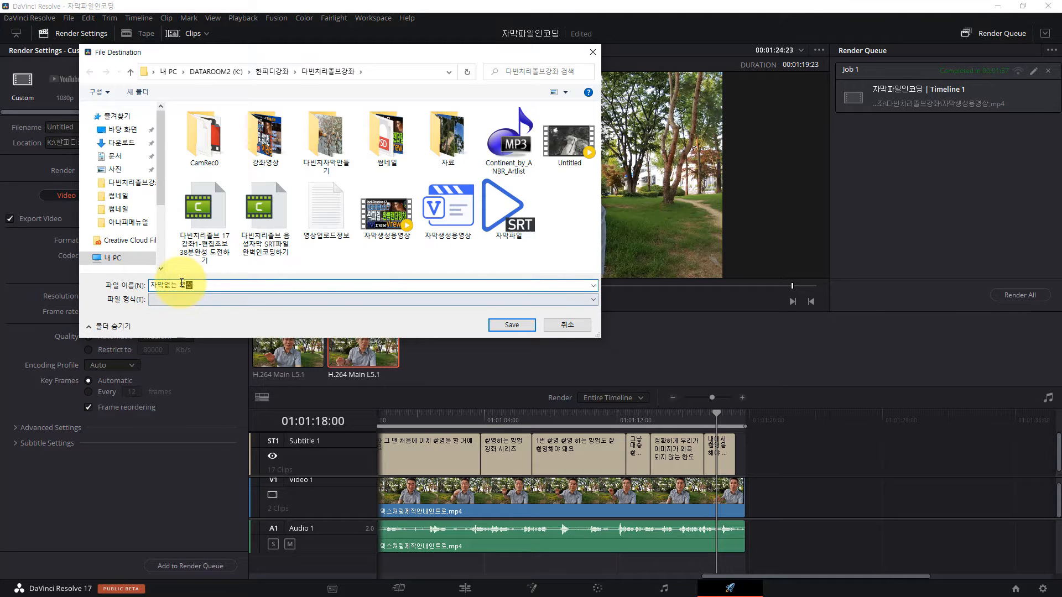
key("BackSpace")
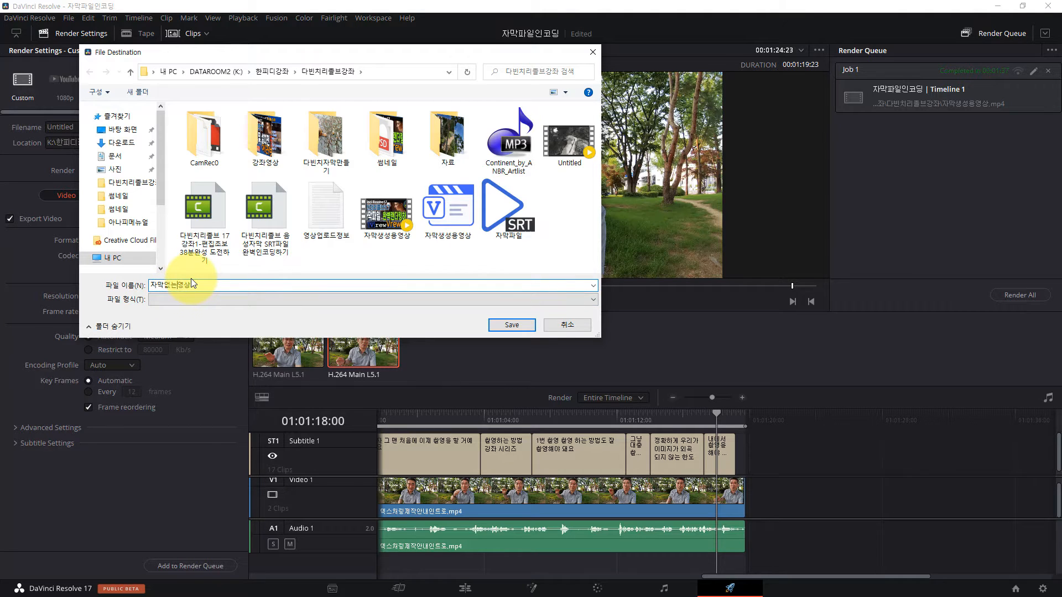
left_click(509, 328)
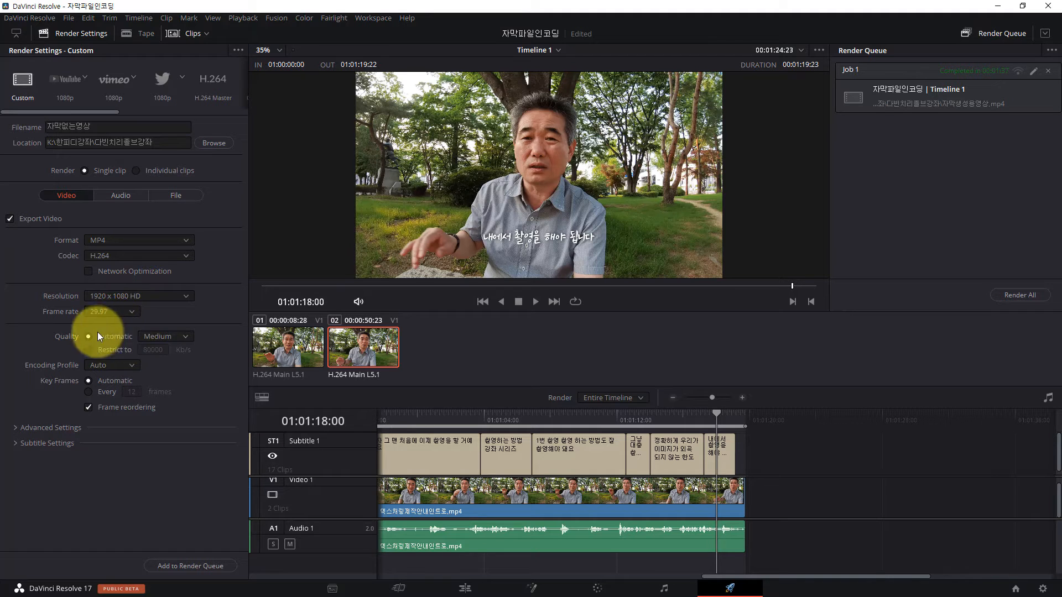
Step: Review the available video quality levels and the audio export settings for the render
left_click(183, 337)
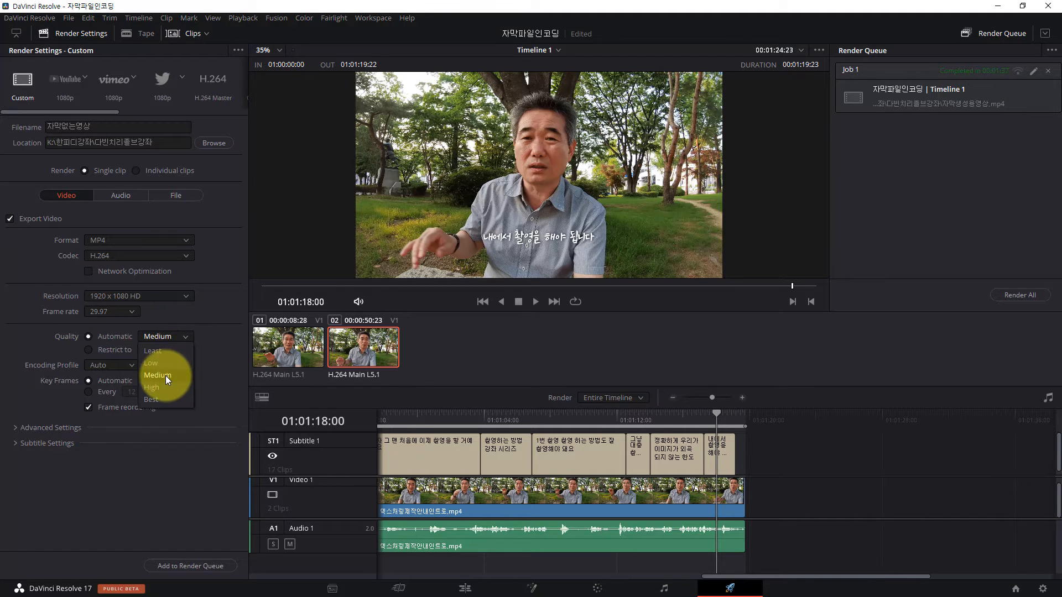
left_click(227, 341)
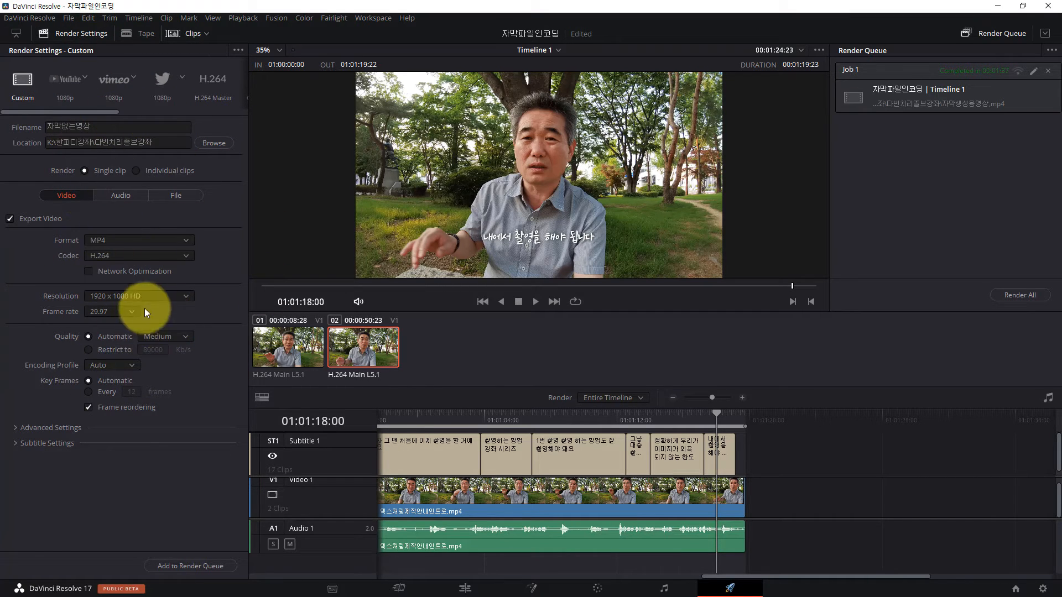
left_click(119, 196)
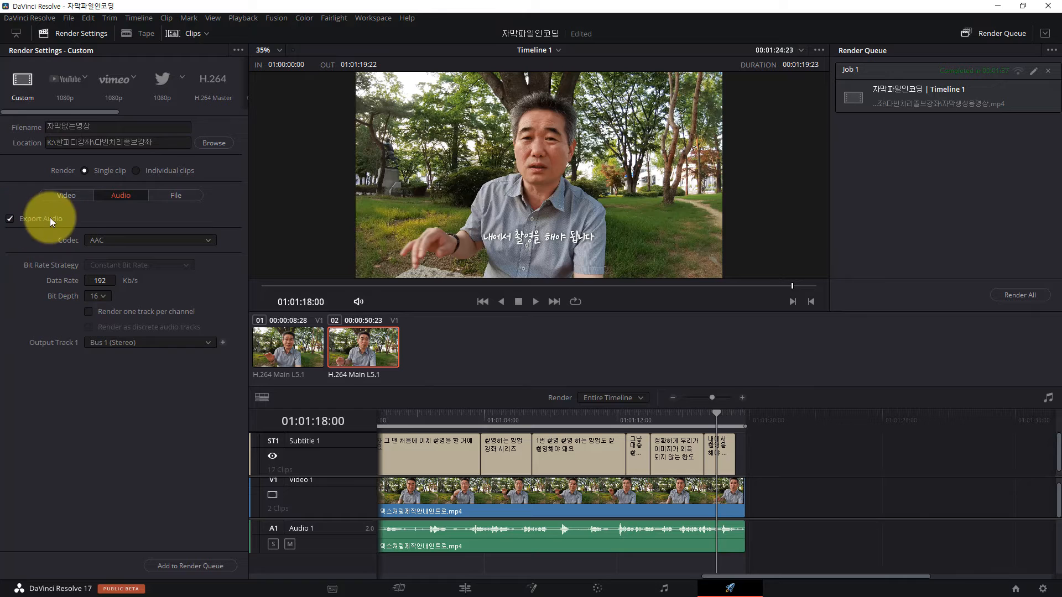
left_click(76, 196)
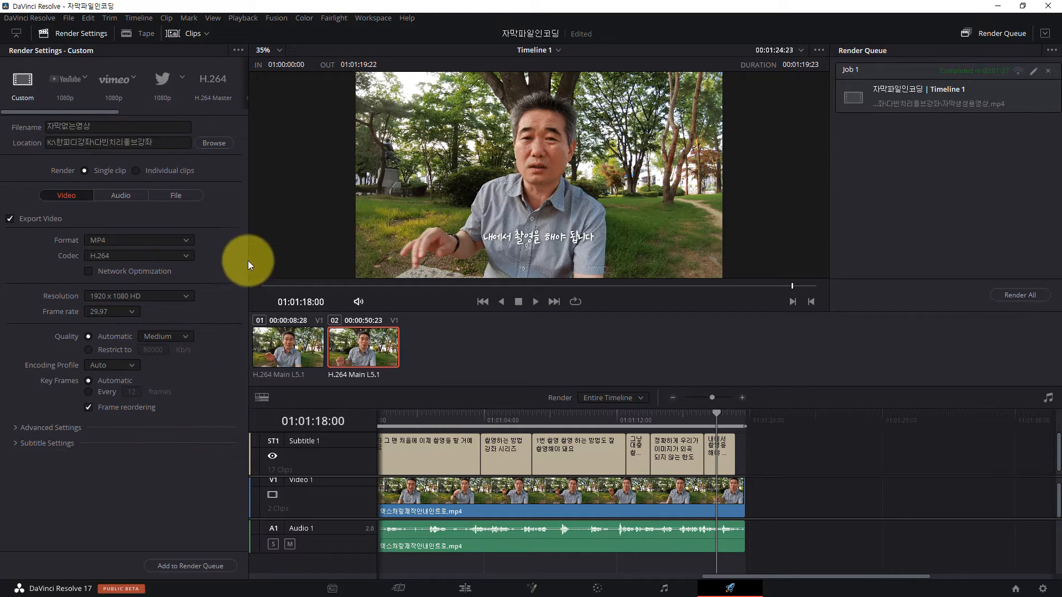
Step: Add the 자막없는영상 job to the render queue, remove the old completed job, and render
left_click(193, 566)
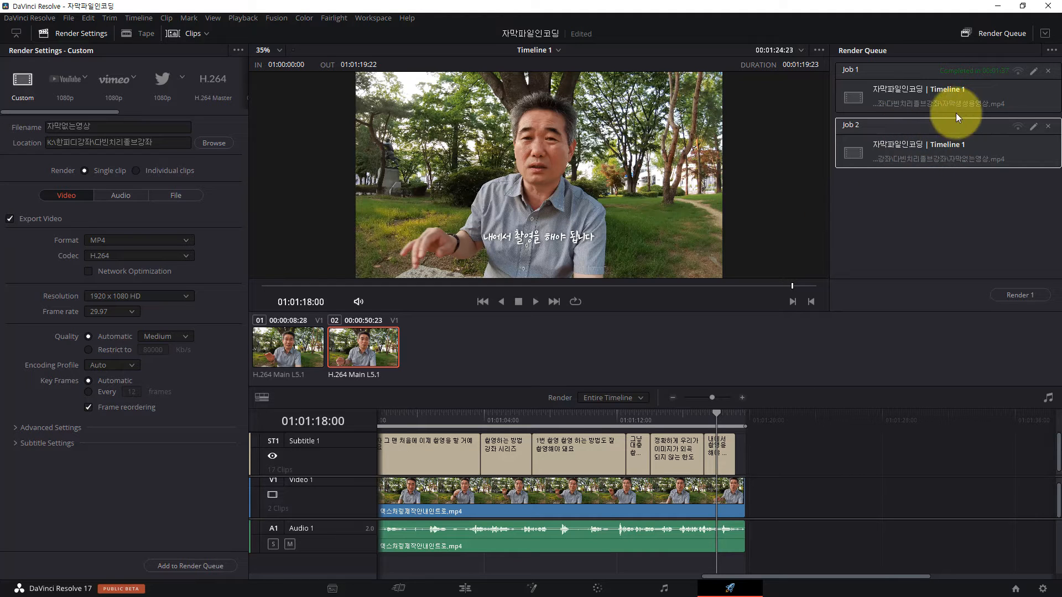
left_click(1048, 71)
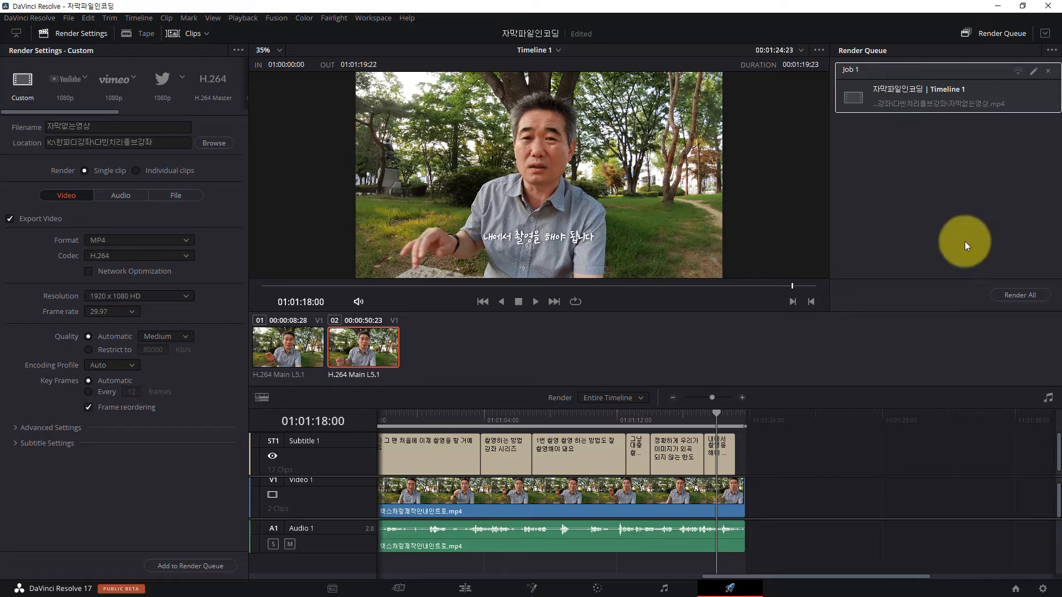
left_click(1019, 297)
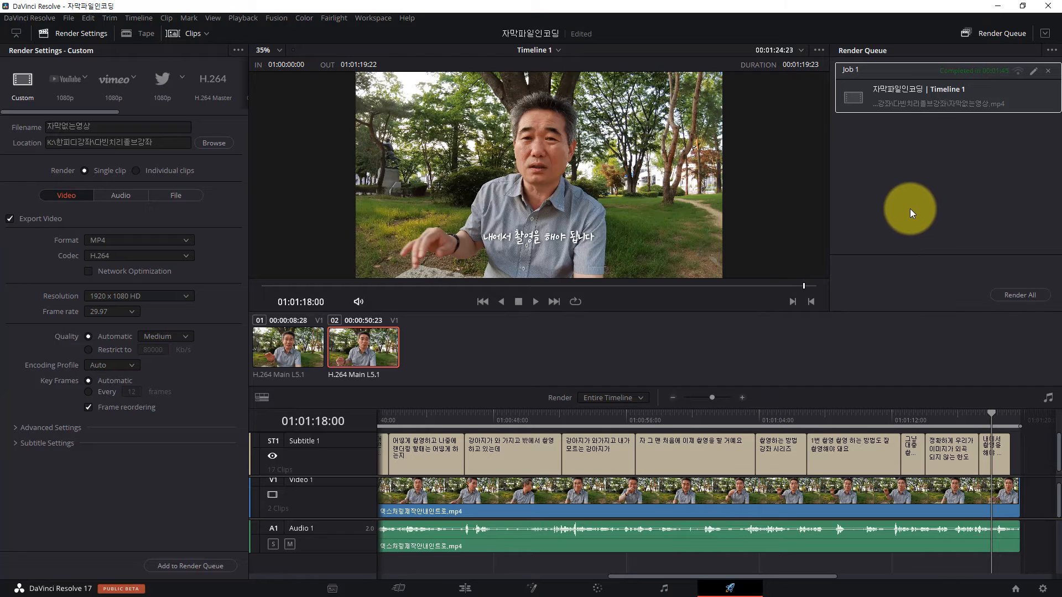
Step: Open the rendered 자막없는영상 video from its folder in the media player and check several points throughout for subtitles
left_click(1000, 8)
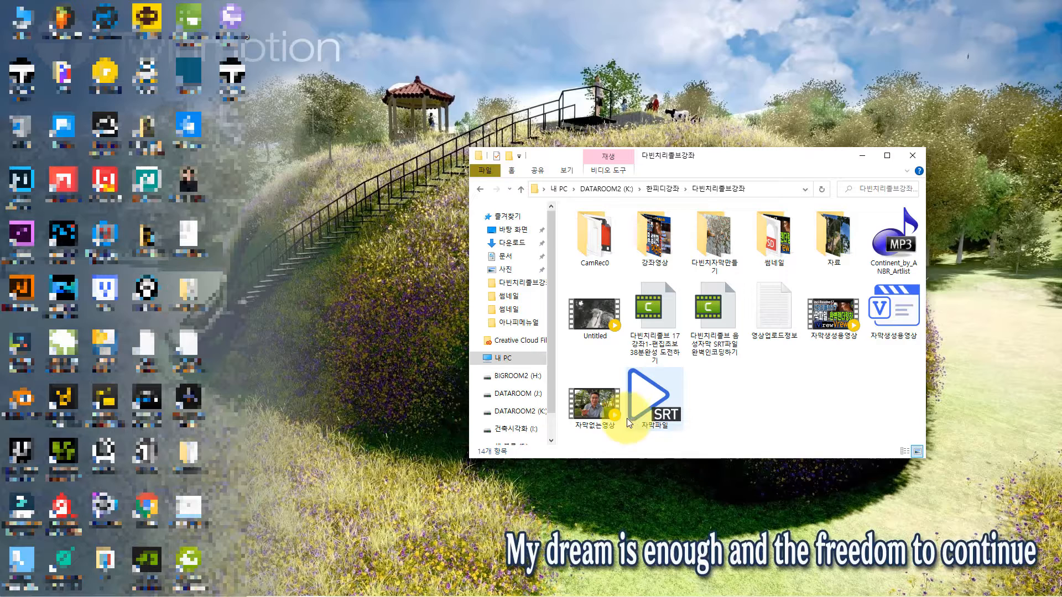
left_click(592, 408)
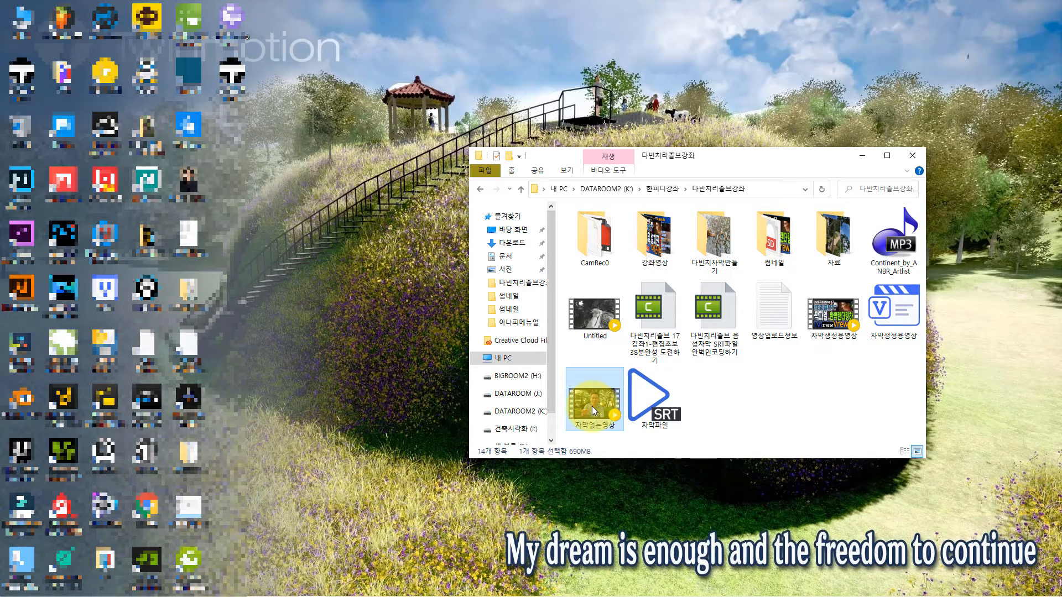
double_click(592, 404)
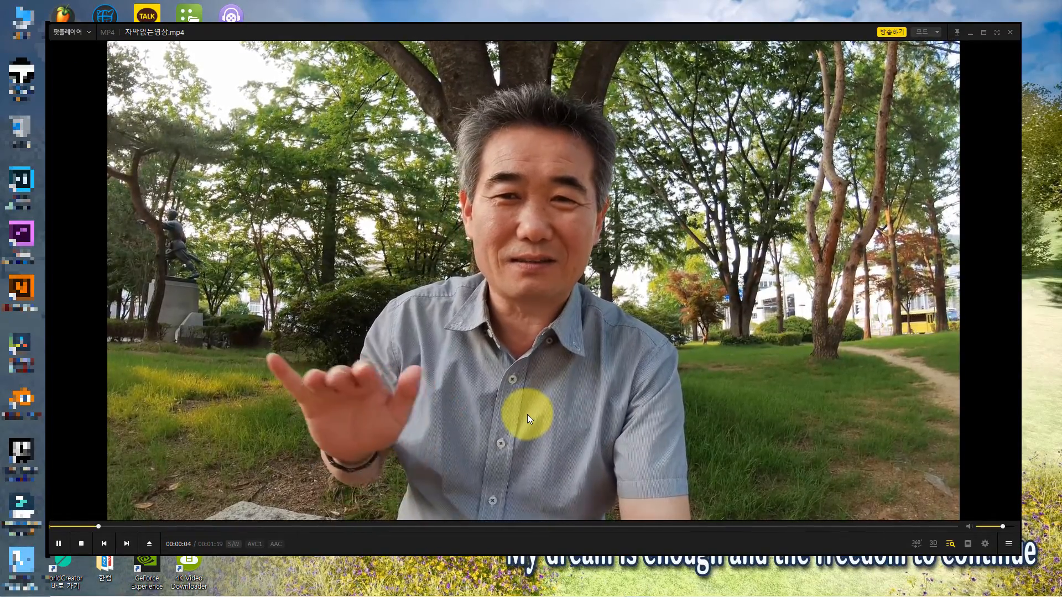
left_click(454, 504)
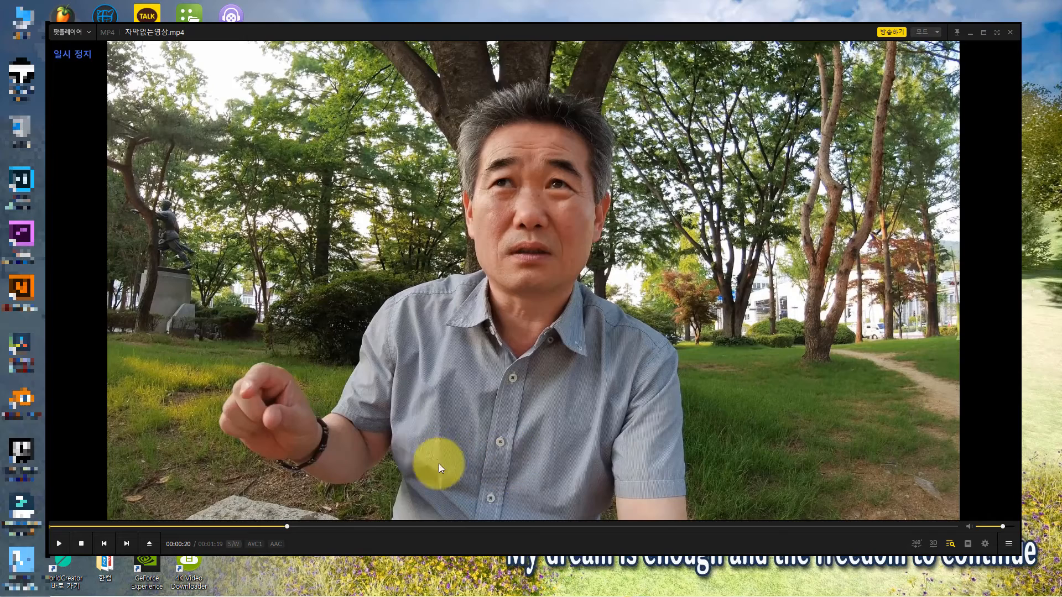
left_click(606, 526)
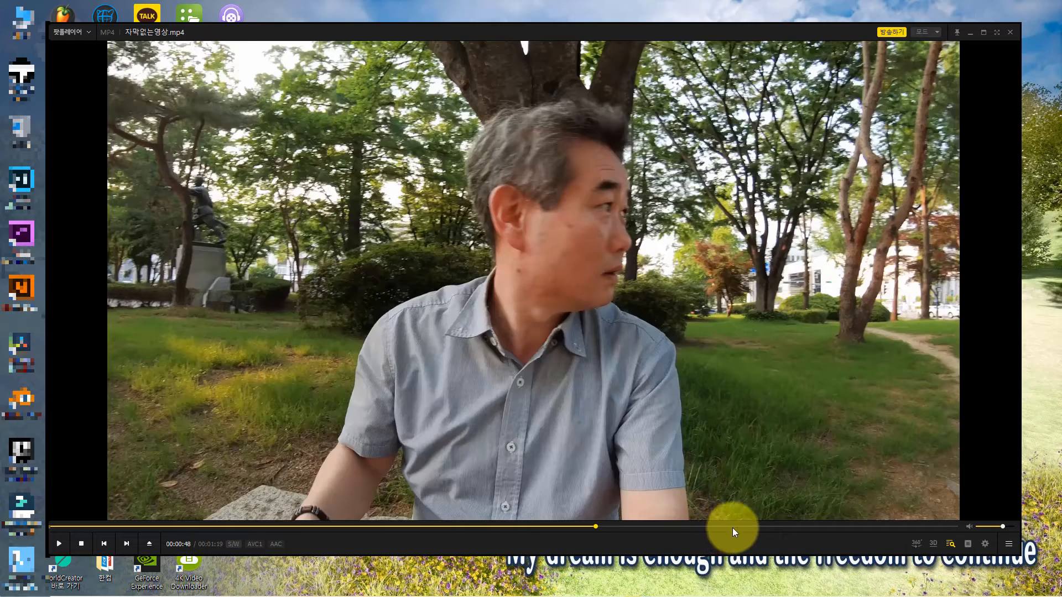
left_click(733, 526)
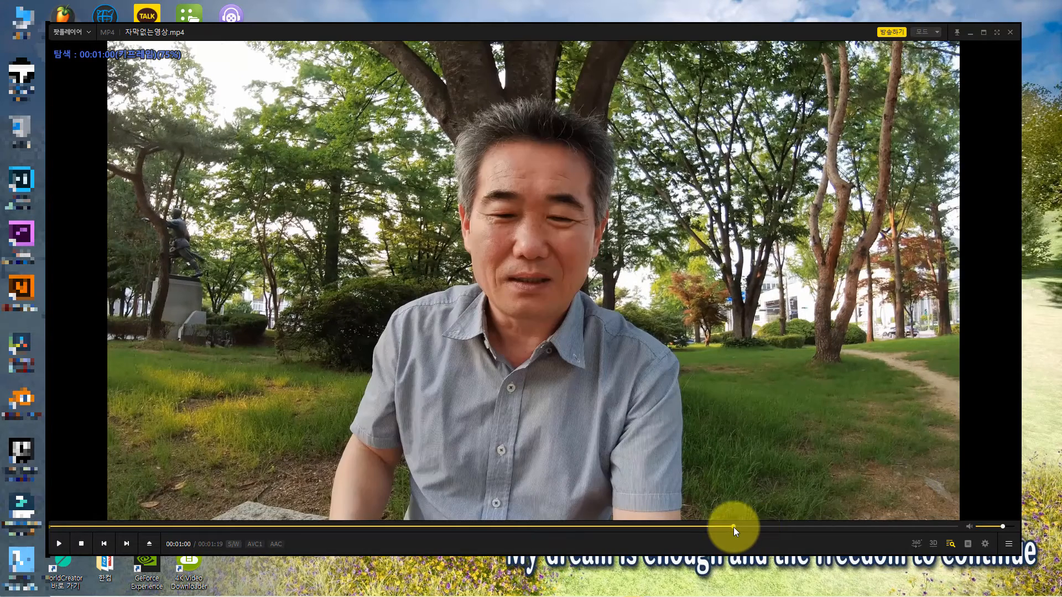
left_click(832, 526)
left_click(881, 527)
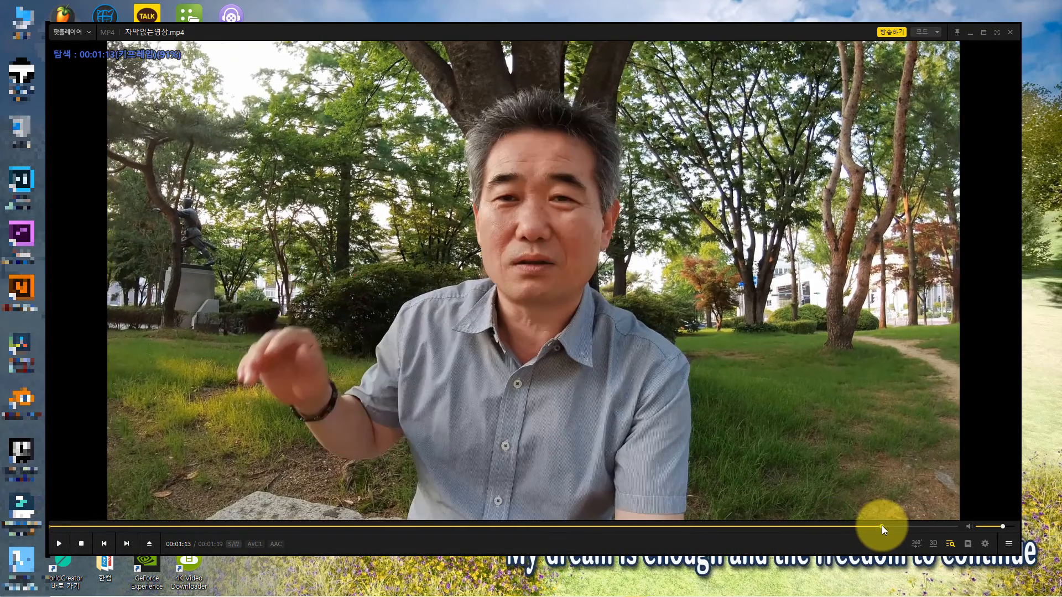
left_click(486, 525)
left_click(369, 527)
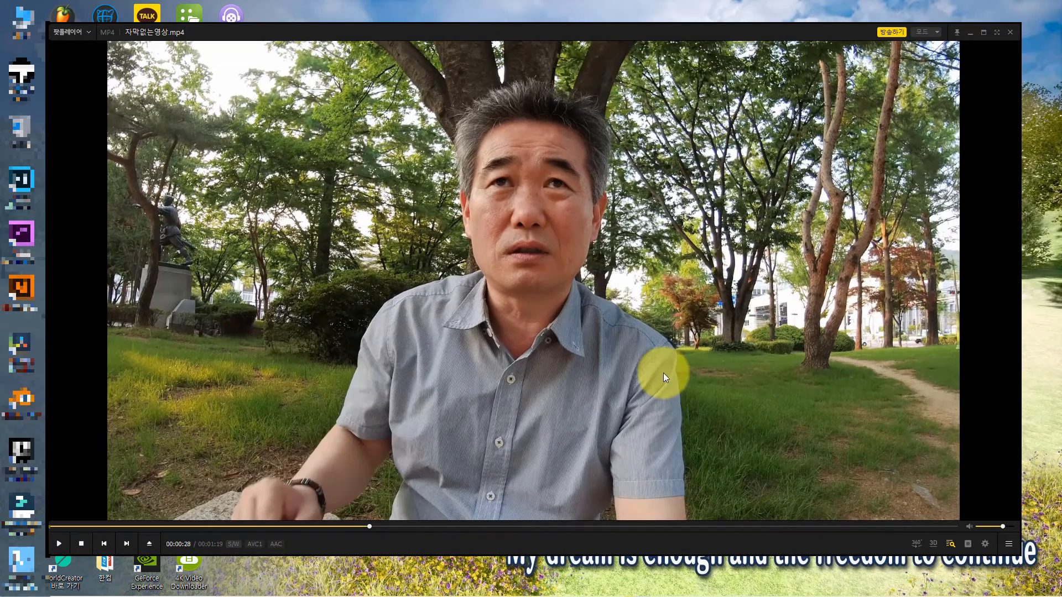
left_click(1011, 31)
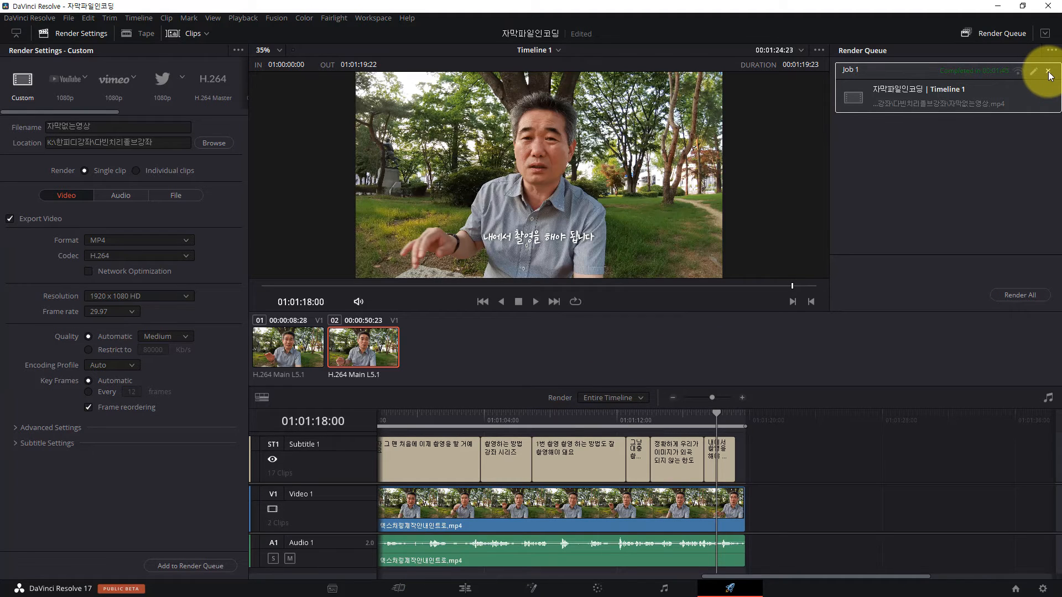
Step: Remove the completed job from the render queue and enable subtitle export with the format Burn into video
left_click(1048, 73)
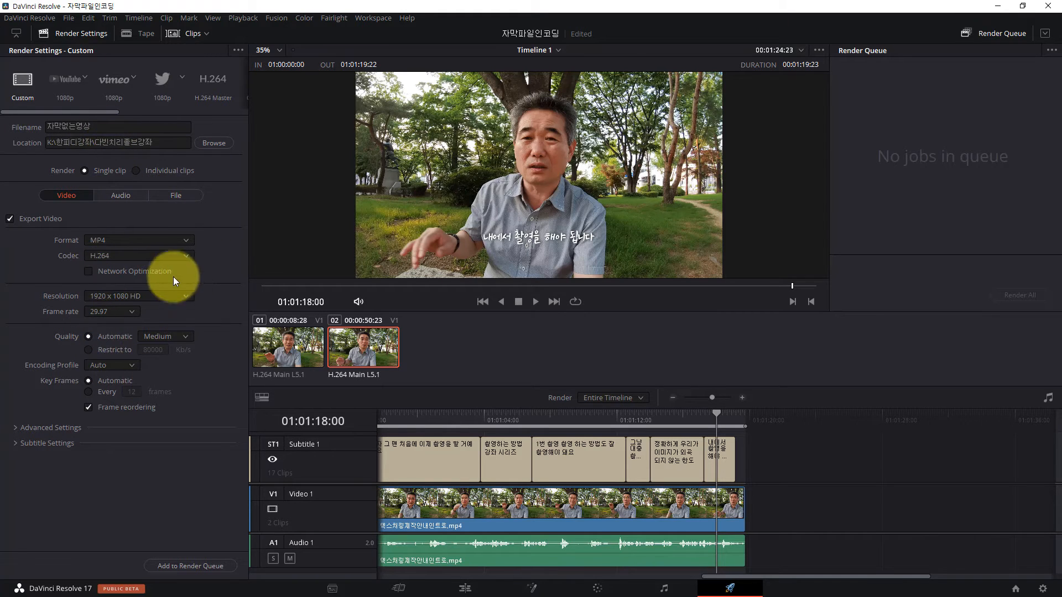
left_click(16, 443)
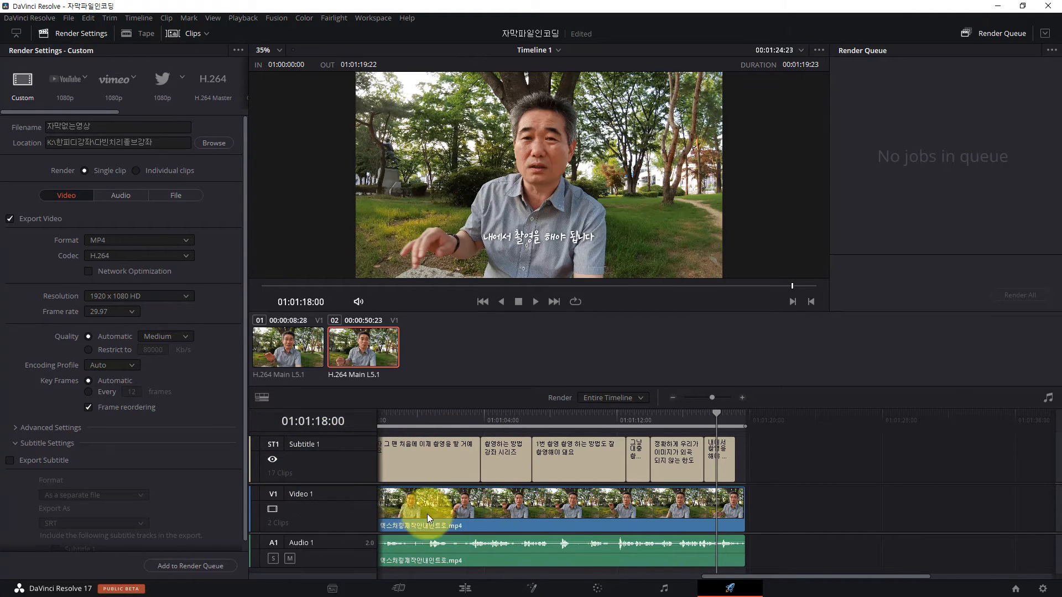
left_click(11, 460)
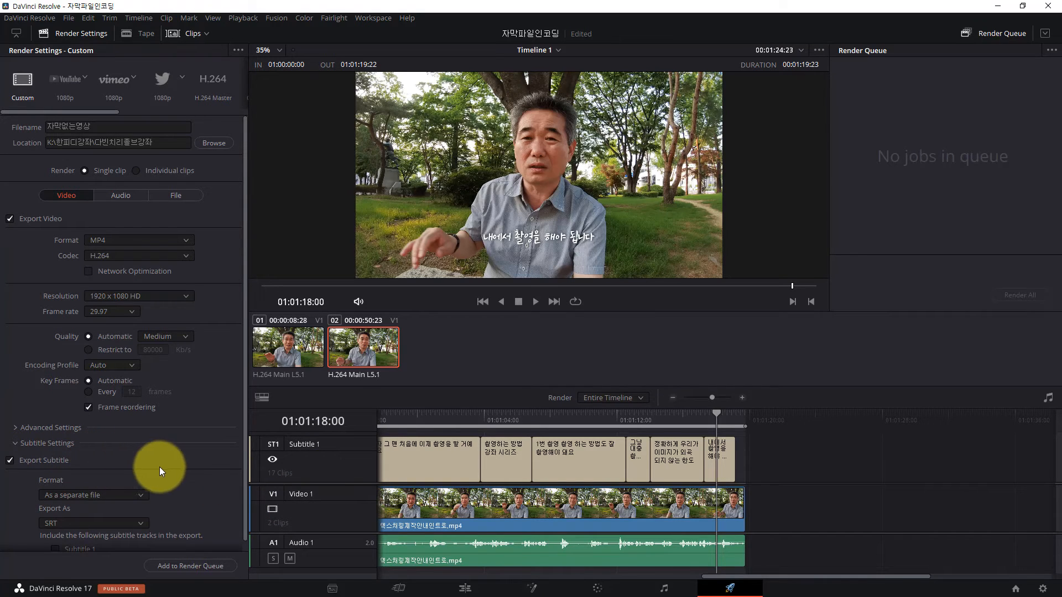
left_click(142, 496)
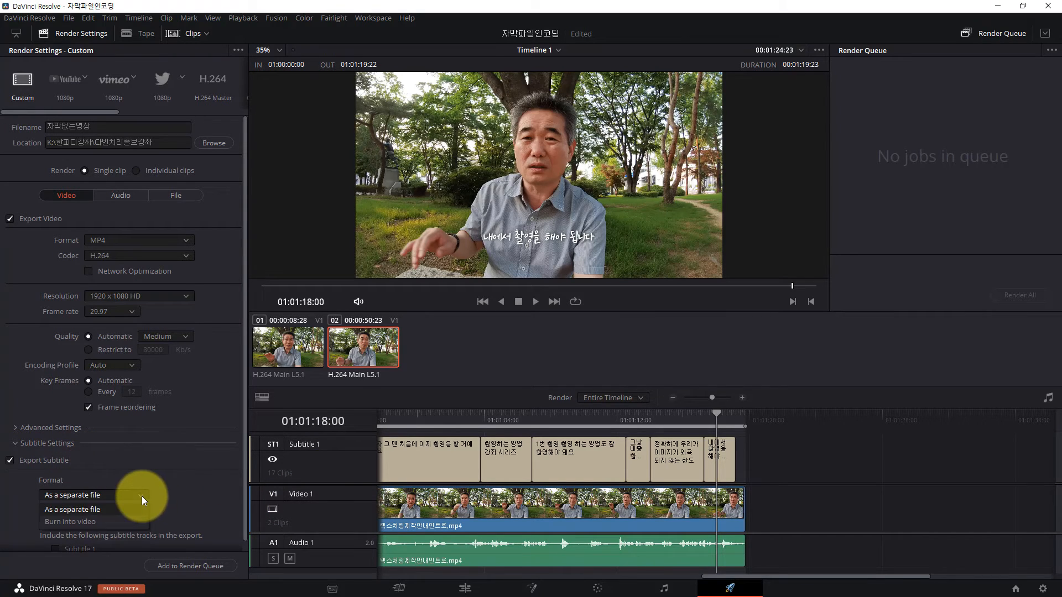
left_click(72, 523)
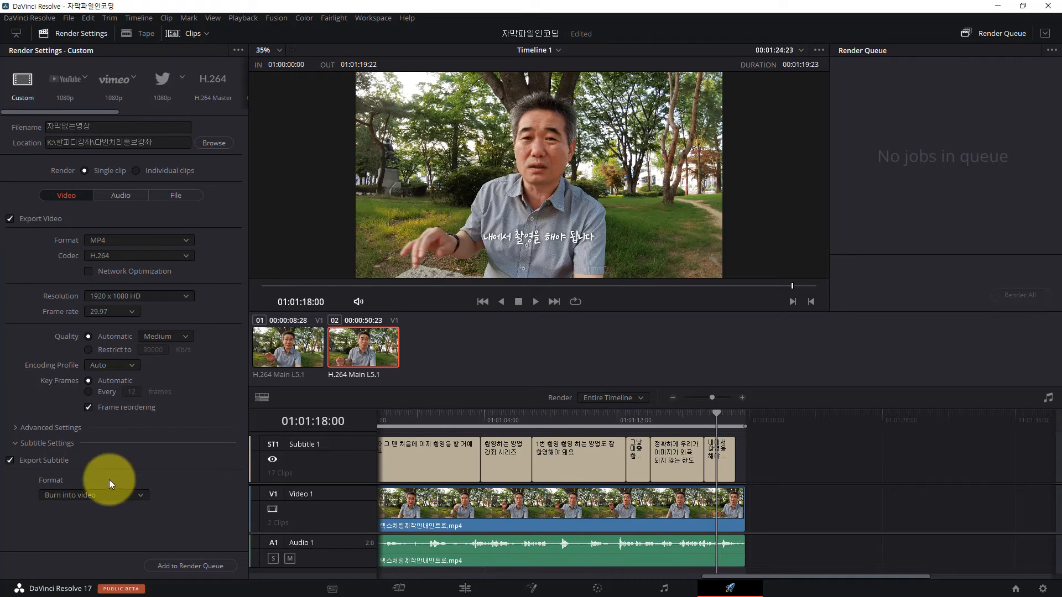
Step: Decline replacing the existing render file and change the output filename to 자막있는영상
left_click(192, 567)
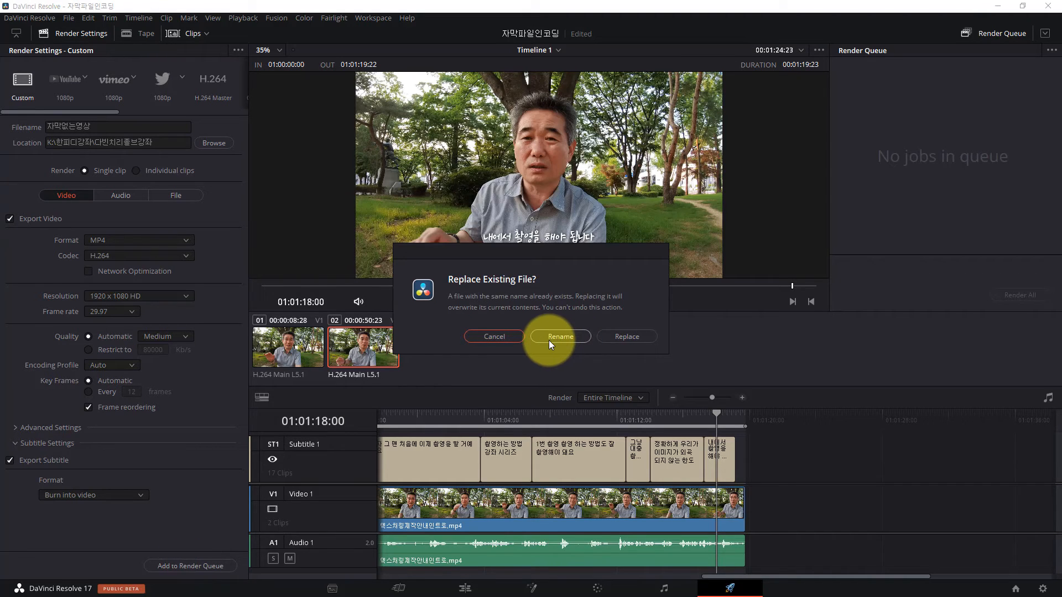
left_click(505, 337)
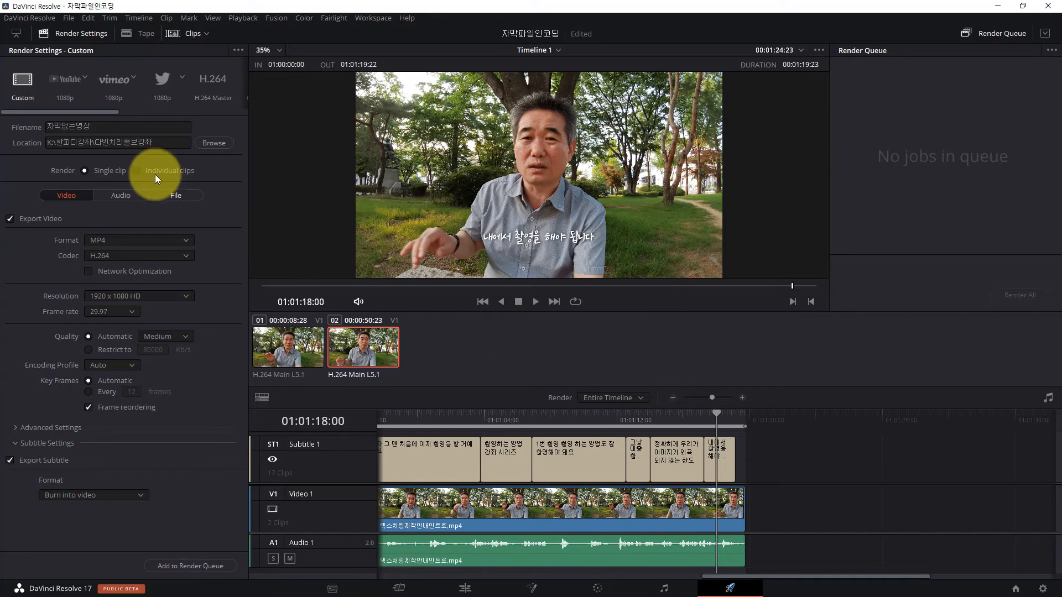
left_click(76, 127)
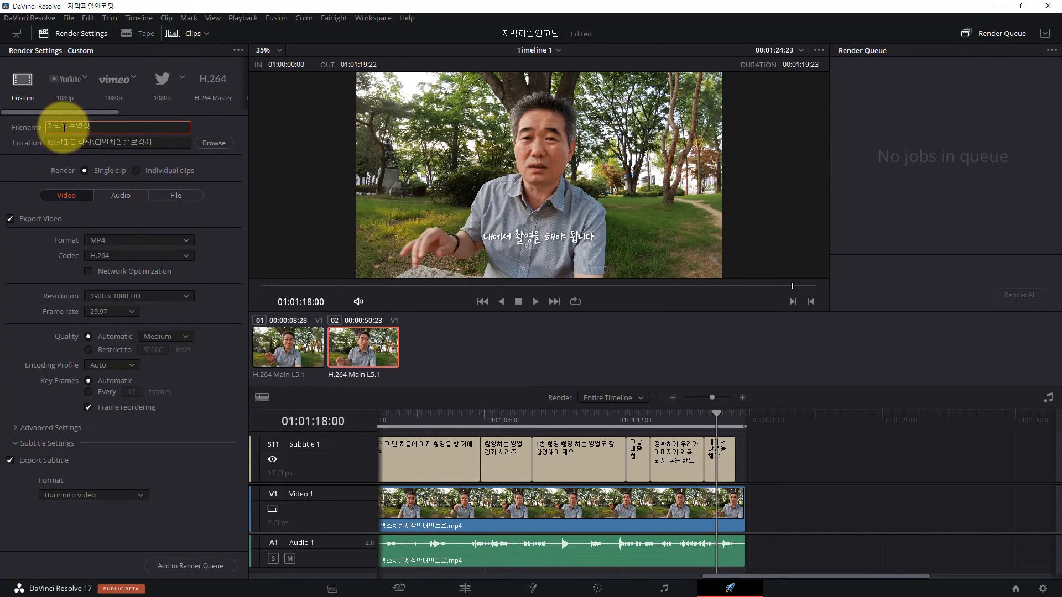
left_click_drag(62, 127, 69, 126)
left_click(97, 130)
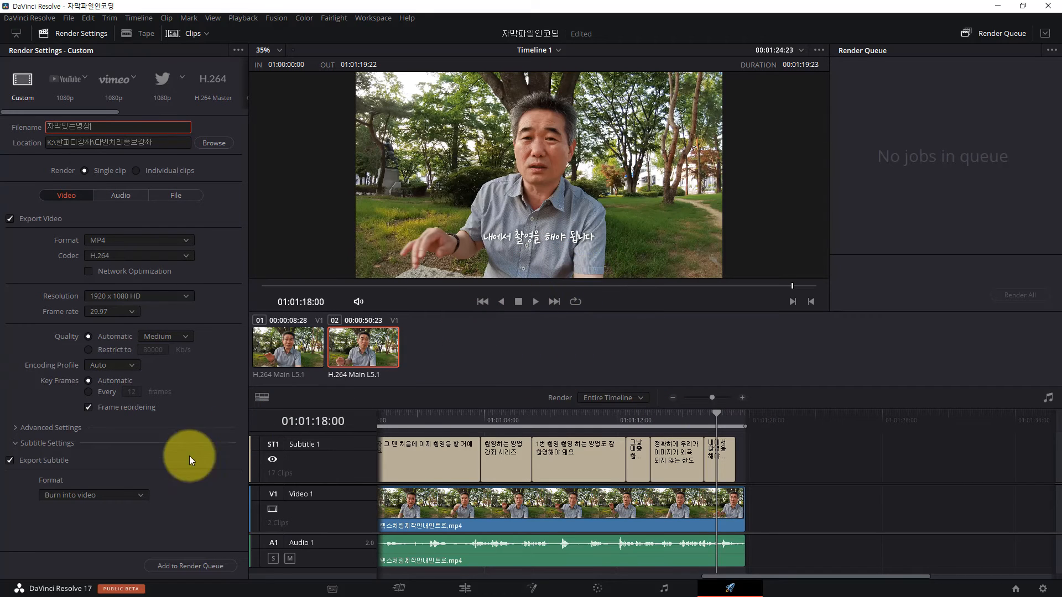
Step: Add the 자막있는영상 job to the render queue and render it, then move the playhead to the timeline's end
left_click(190, 567)
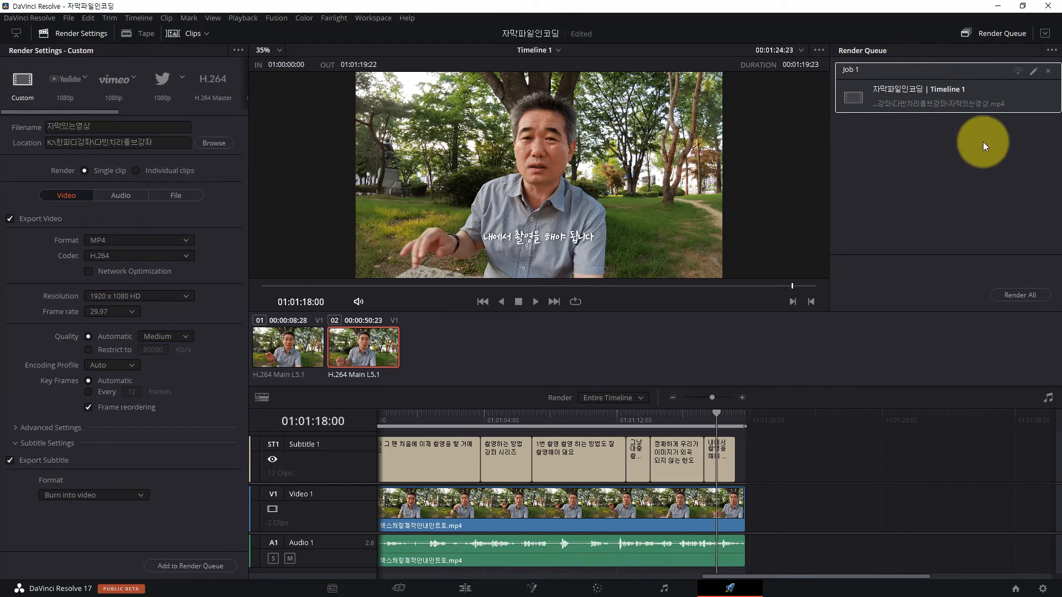
left_click(1020, 294)
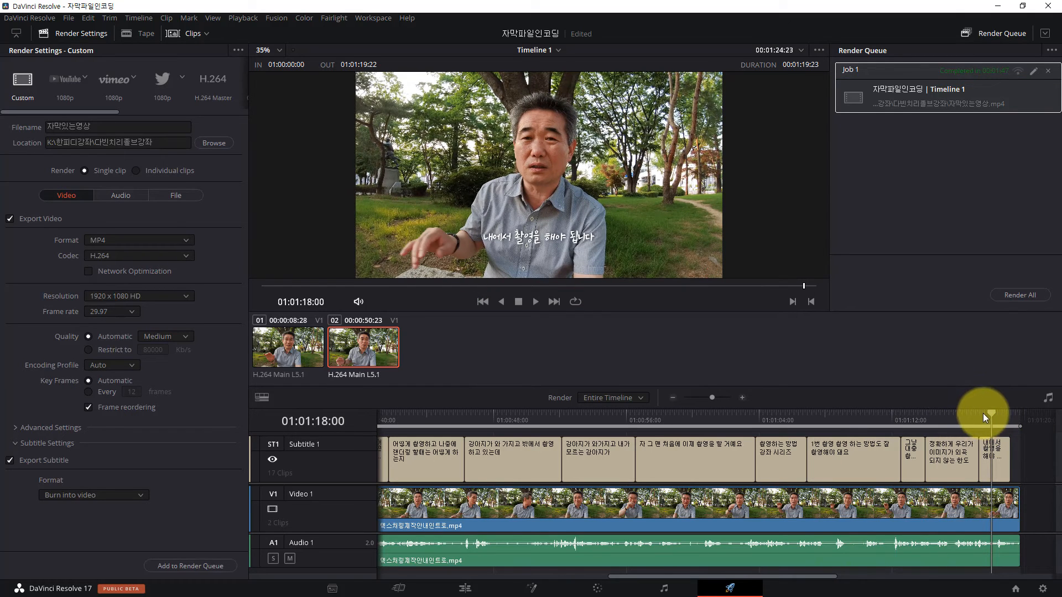
left_click_drag(994, 414, 1020, 413)
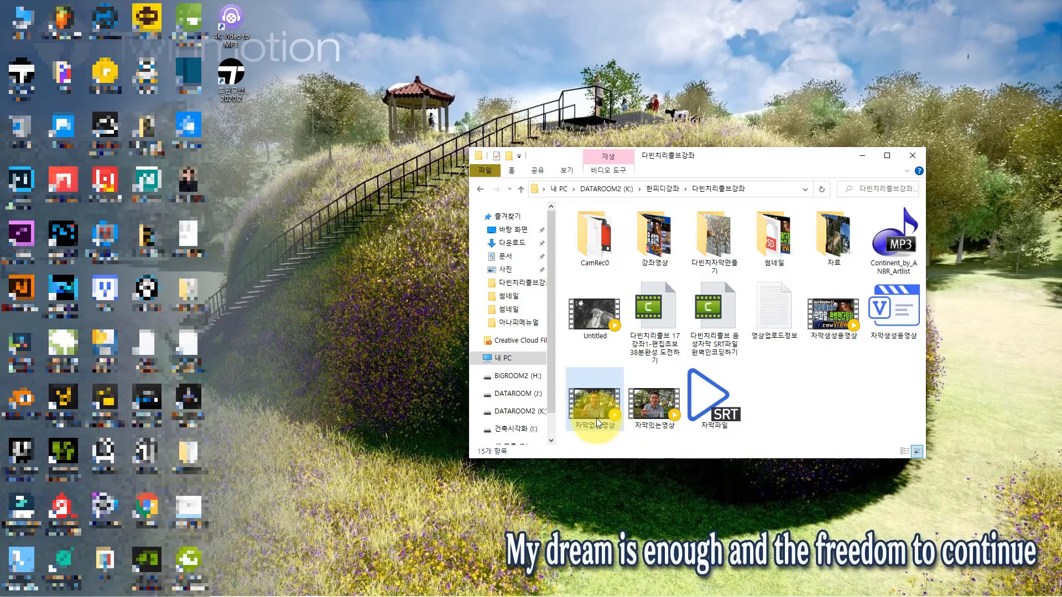
Step: Open the rendered 자막있는영상 video from its folder and check the burned-in subtitles at several points
left_click(595, 412)
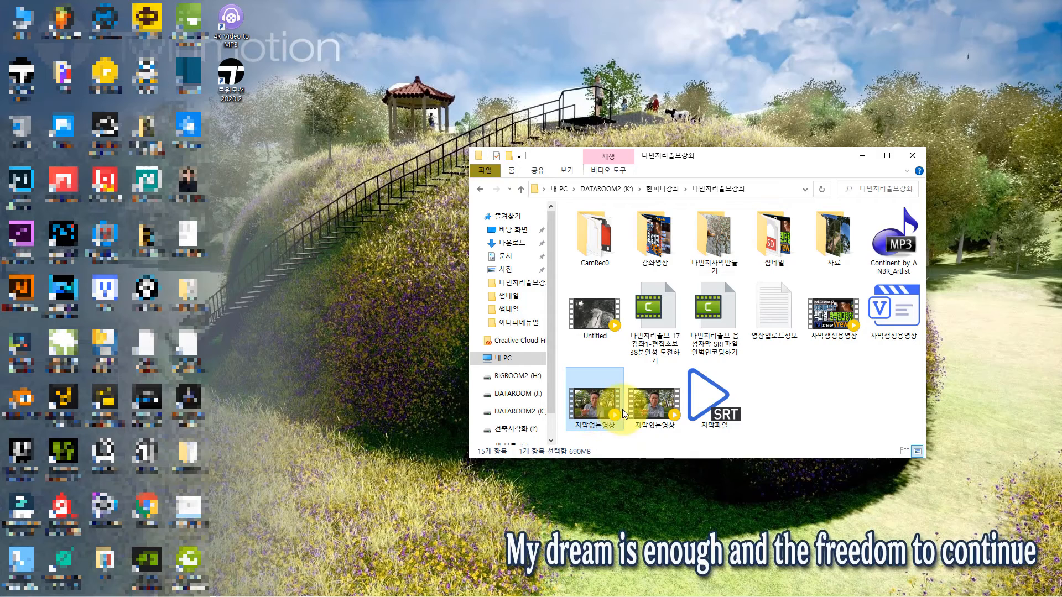
left_click(652, 406)
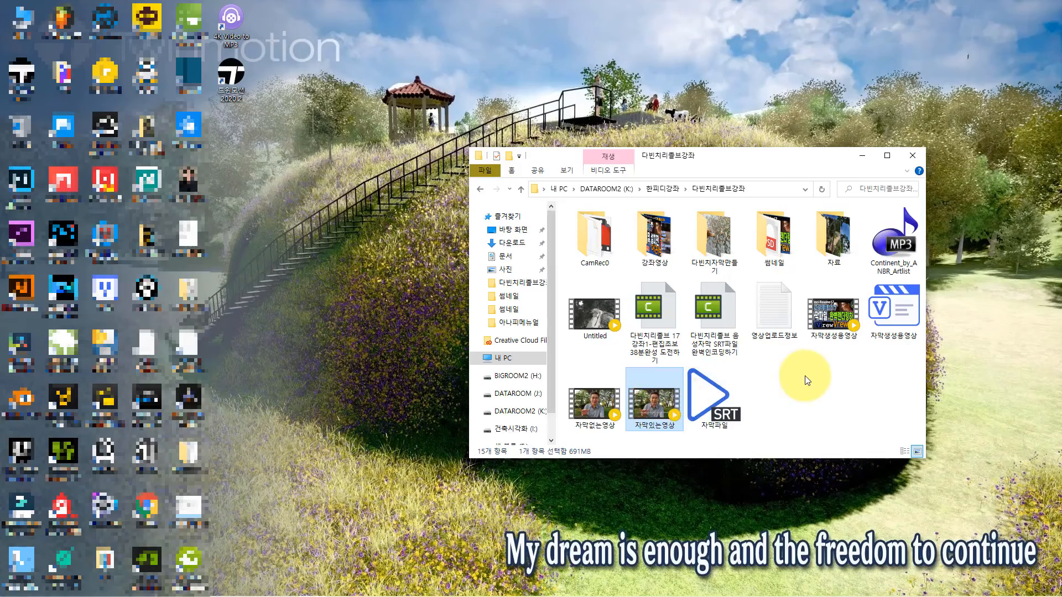
key("Return")
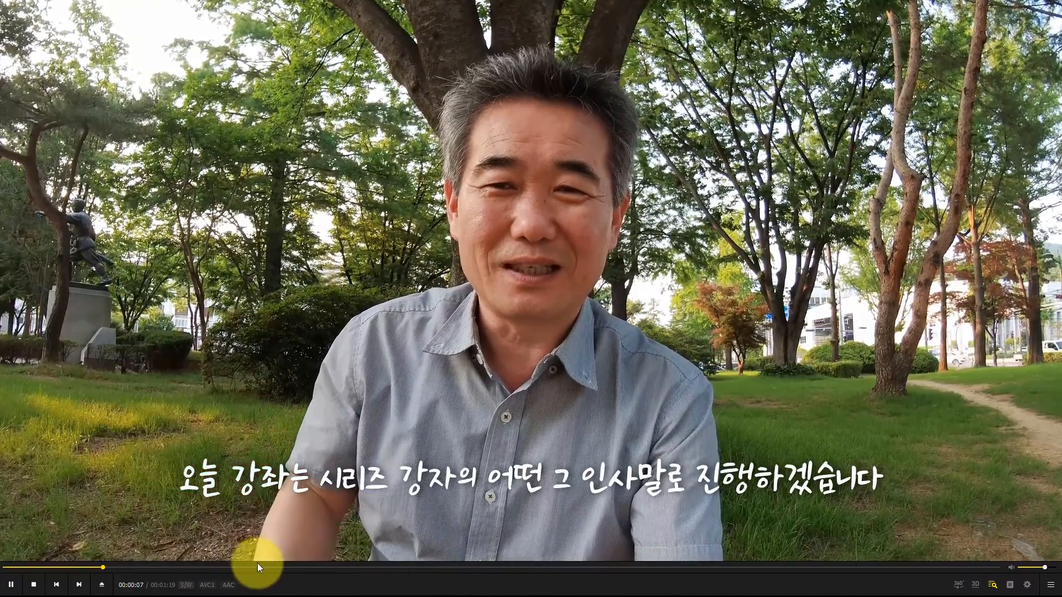
left_click(268, 568)
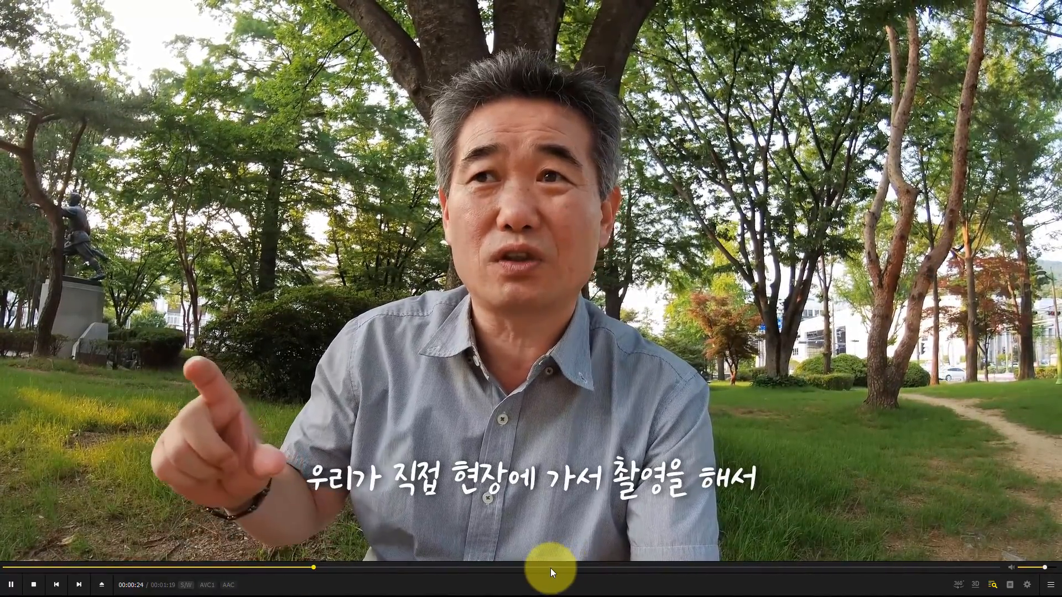
left_click(555, 566)
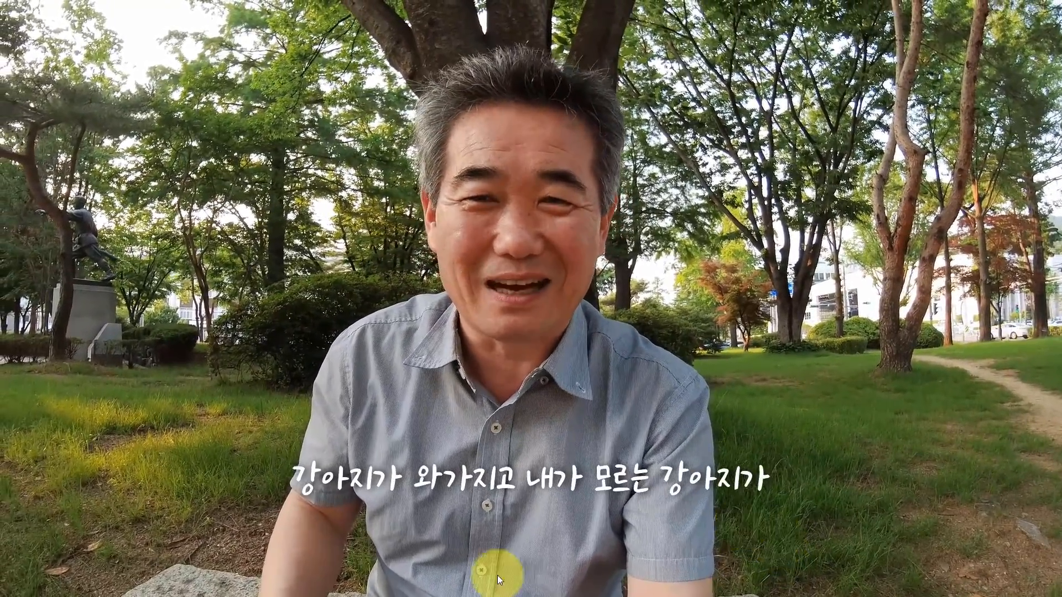
left_click(97, 549)
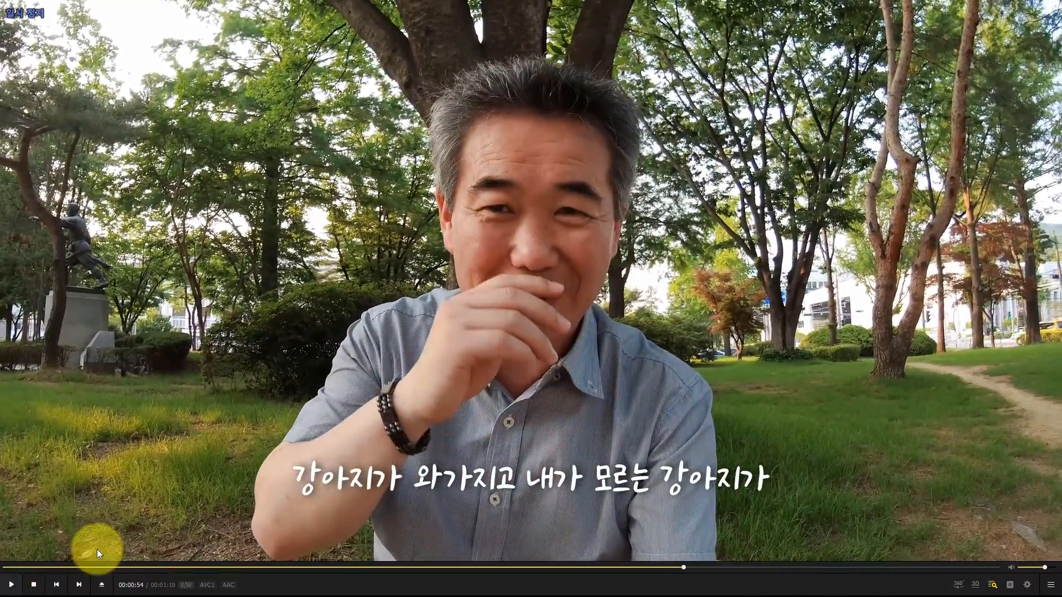